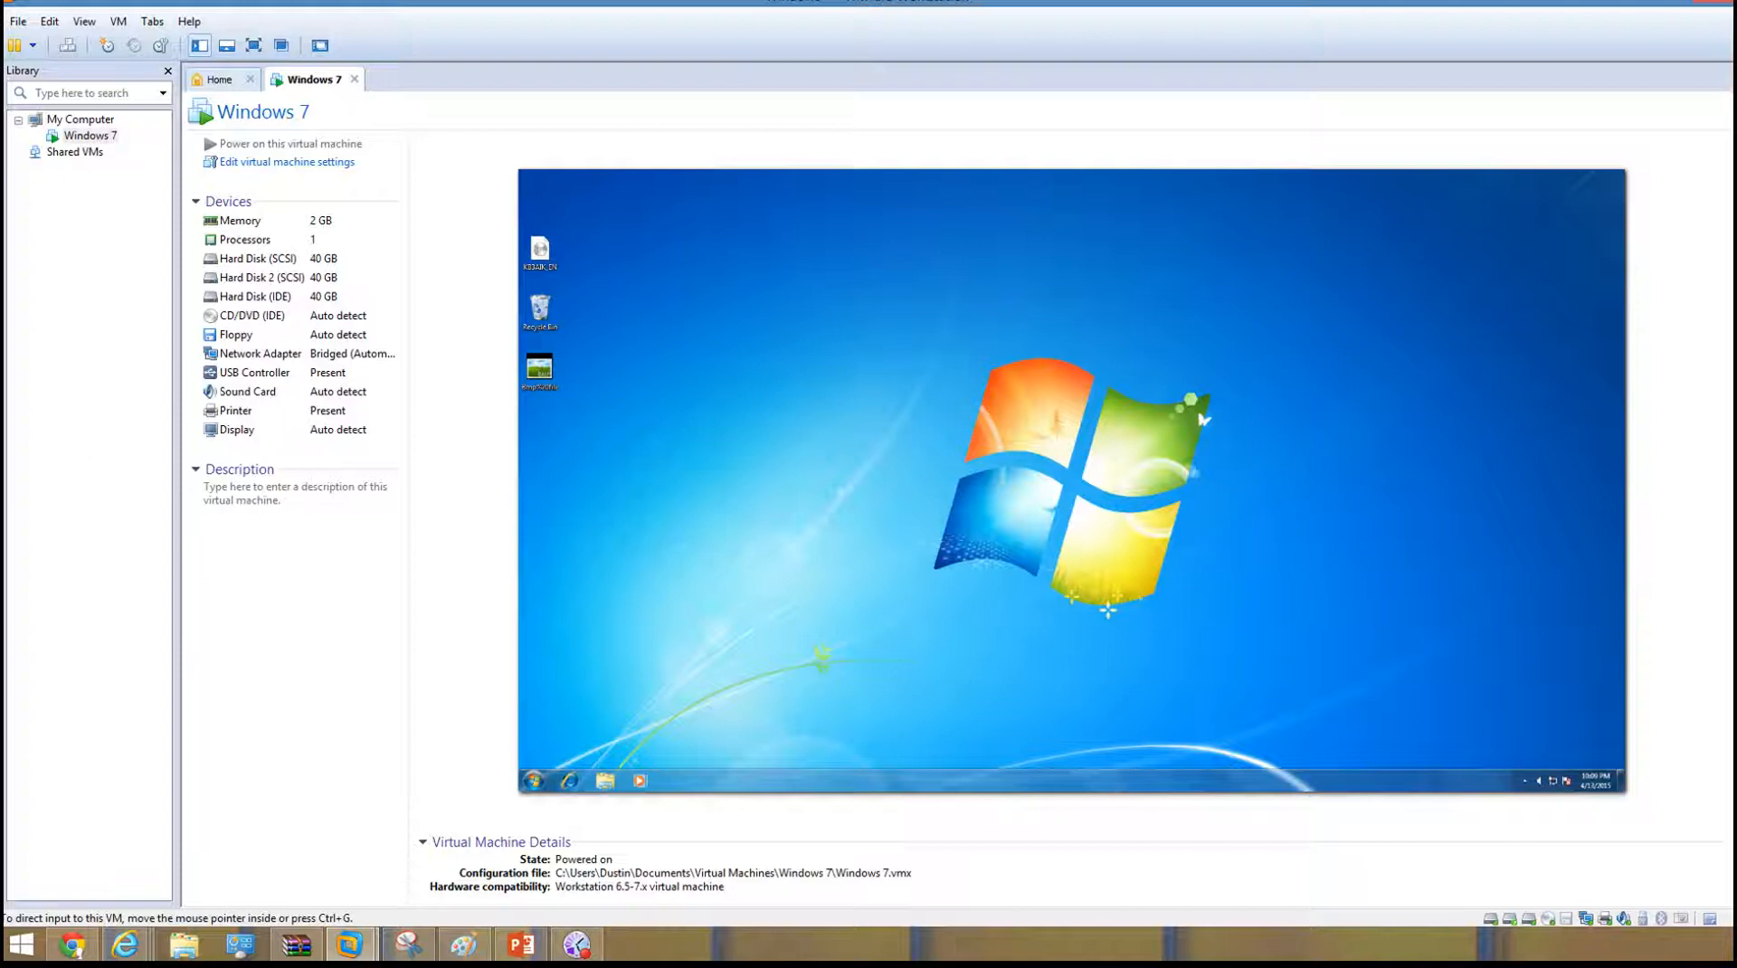
Switch the Windows 7 virtual machine to full screen and open its Computer Management console.
{"action": "key", "text": "ctrl+alt+Return"}
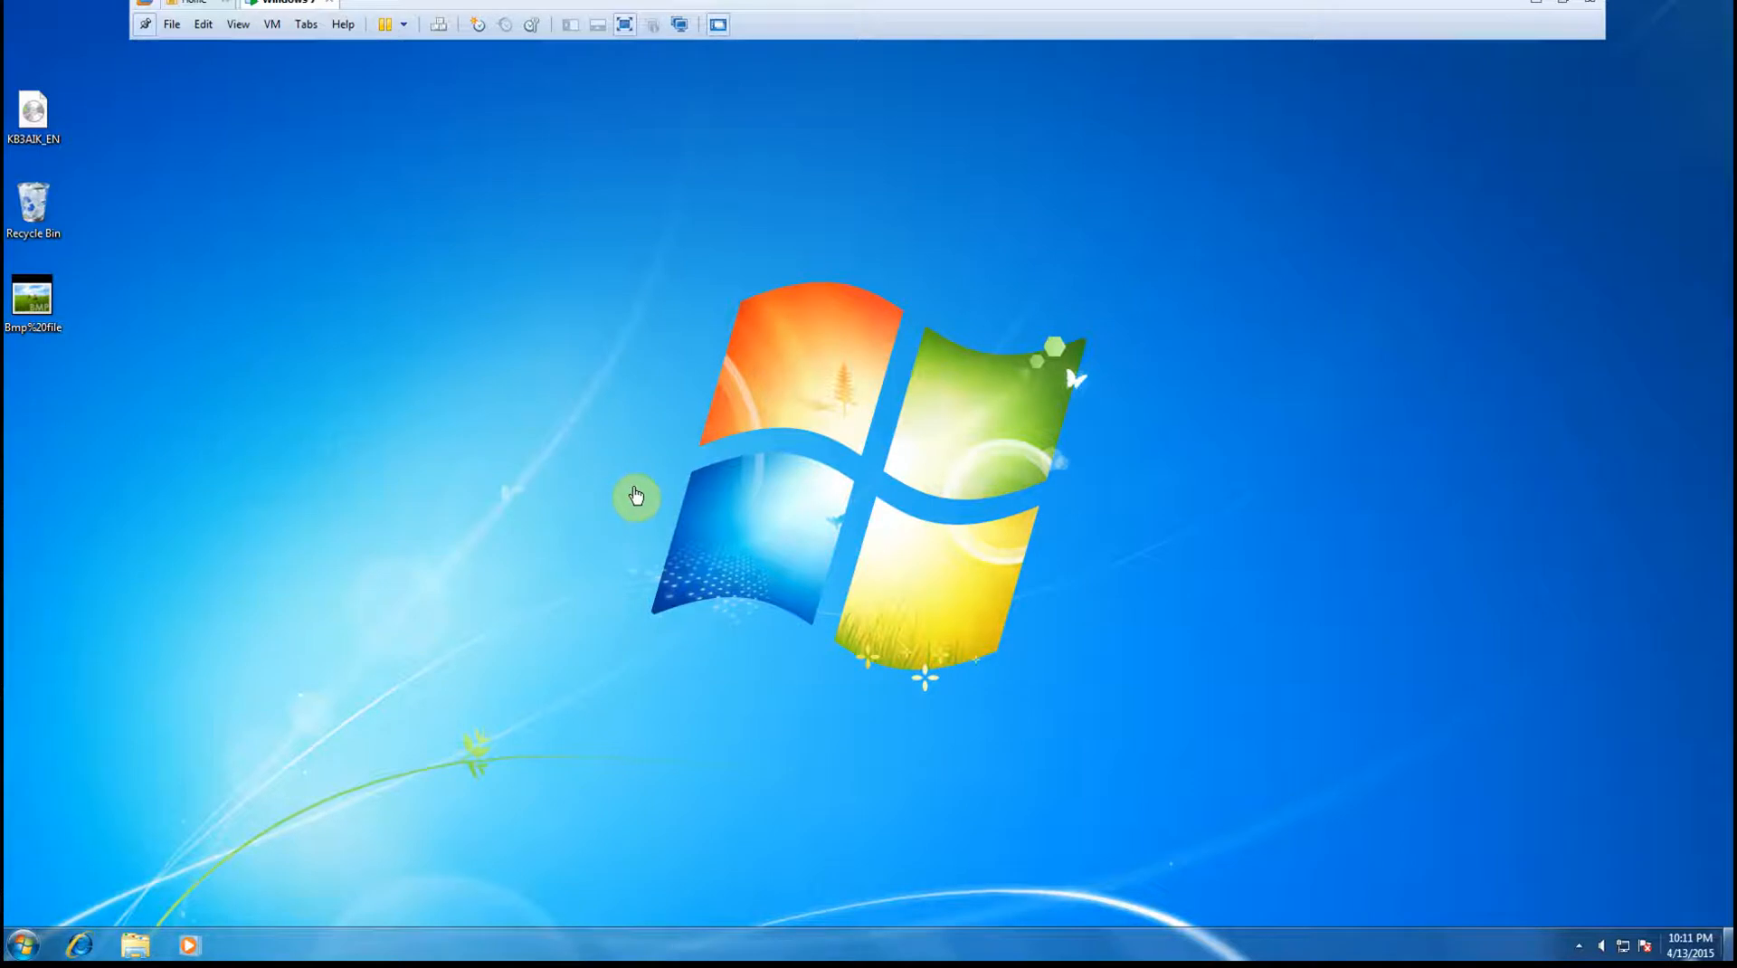
{"action": "left_click", "coordinate": [23, 949]}
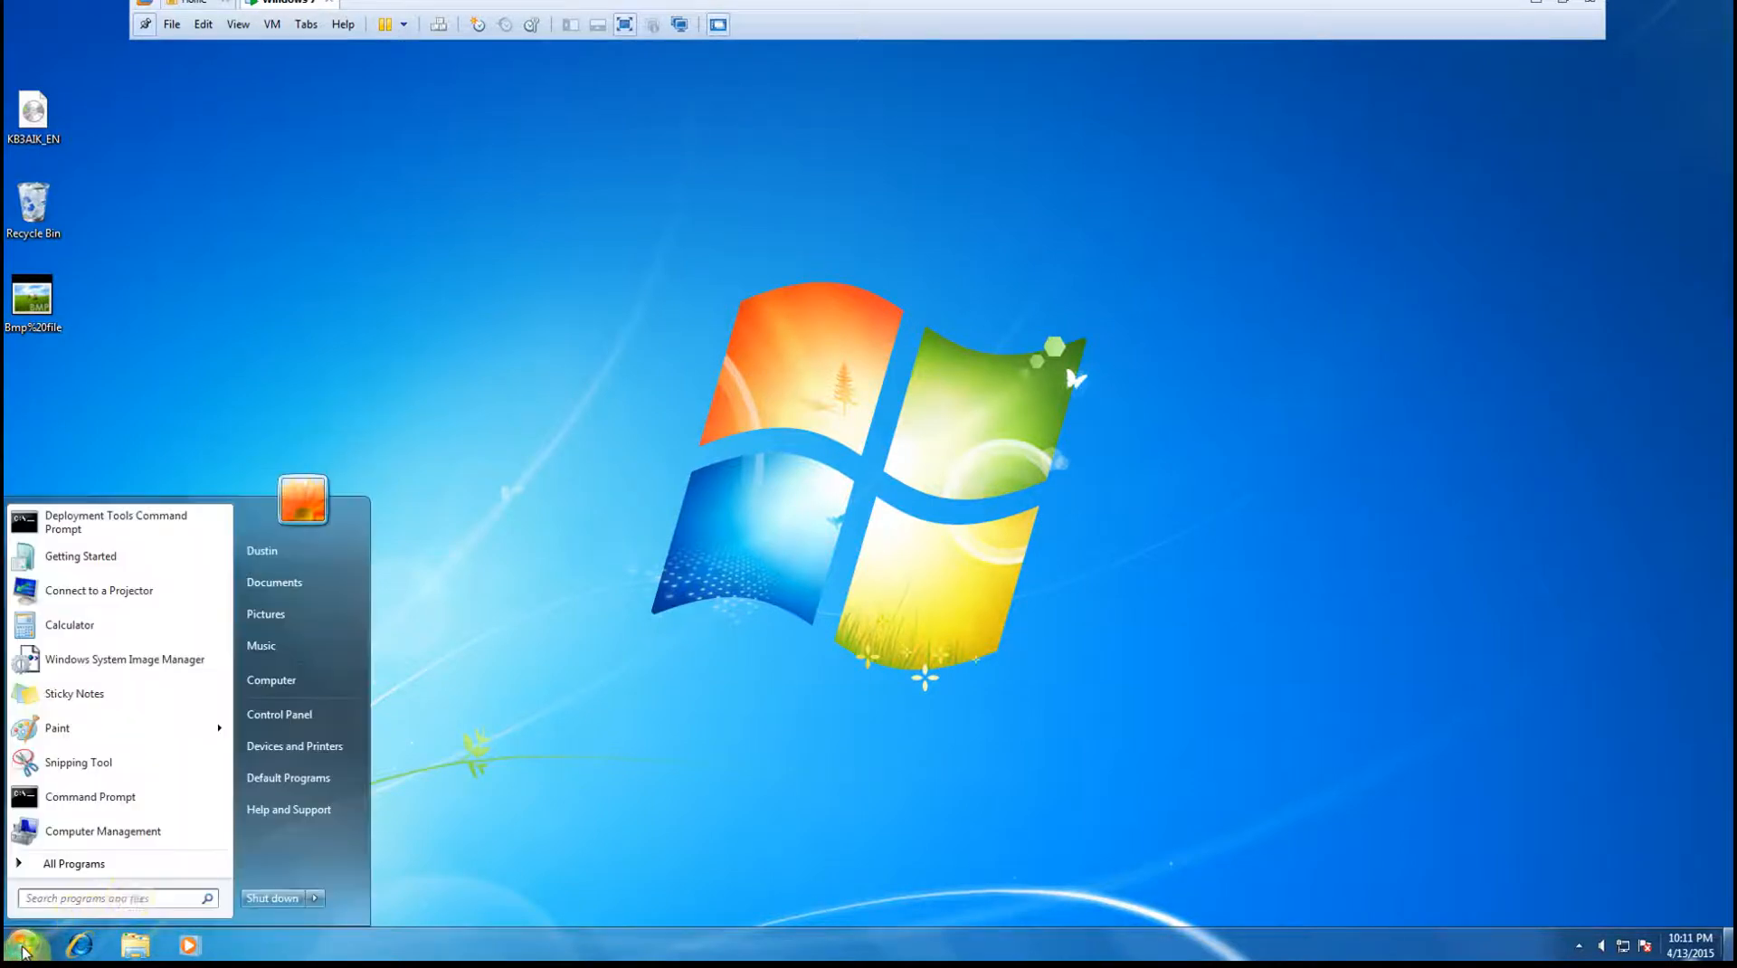
{"action": "left_click", "coordinate": [293, 686]}
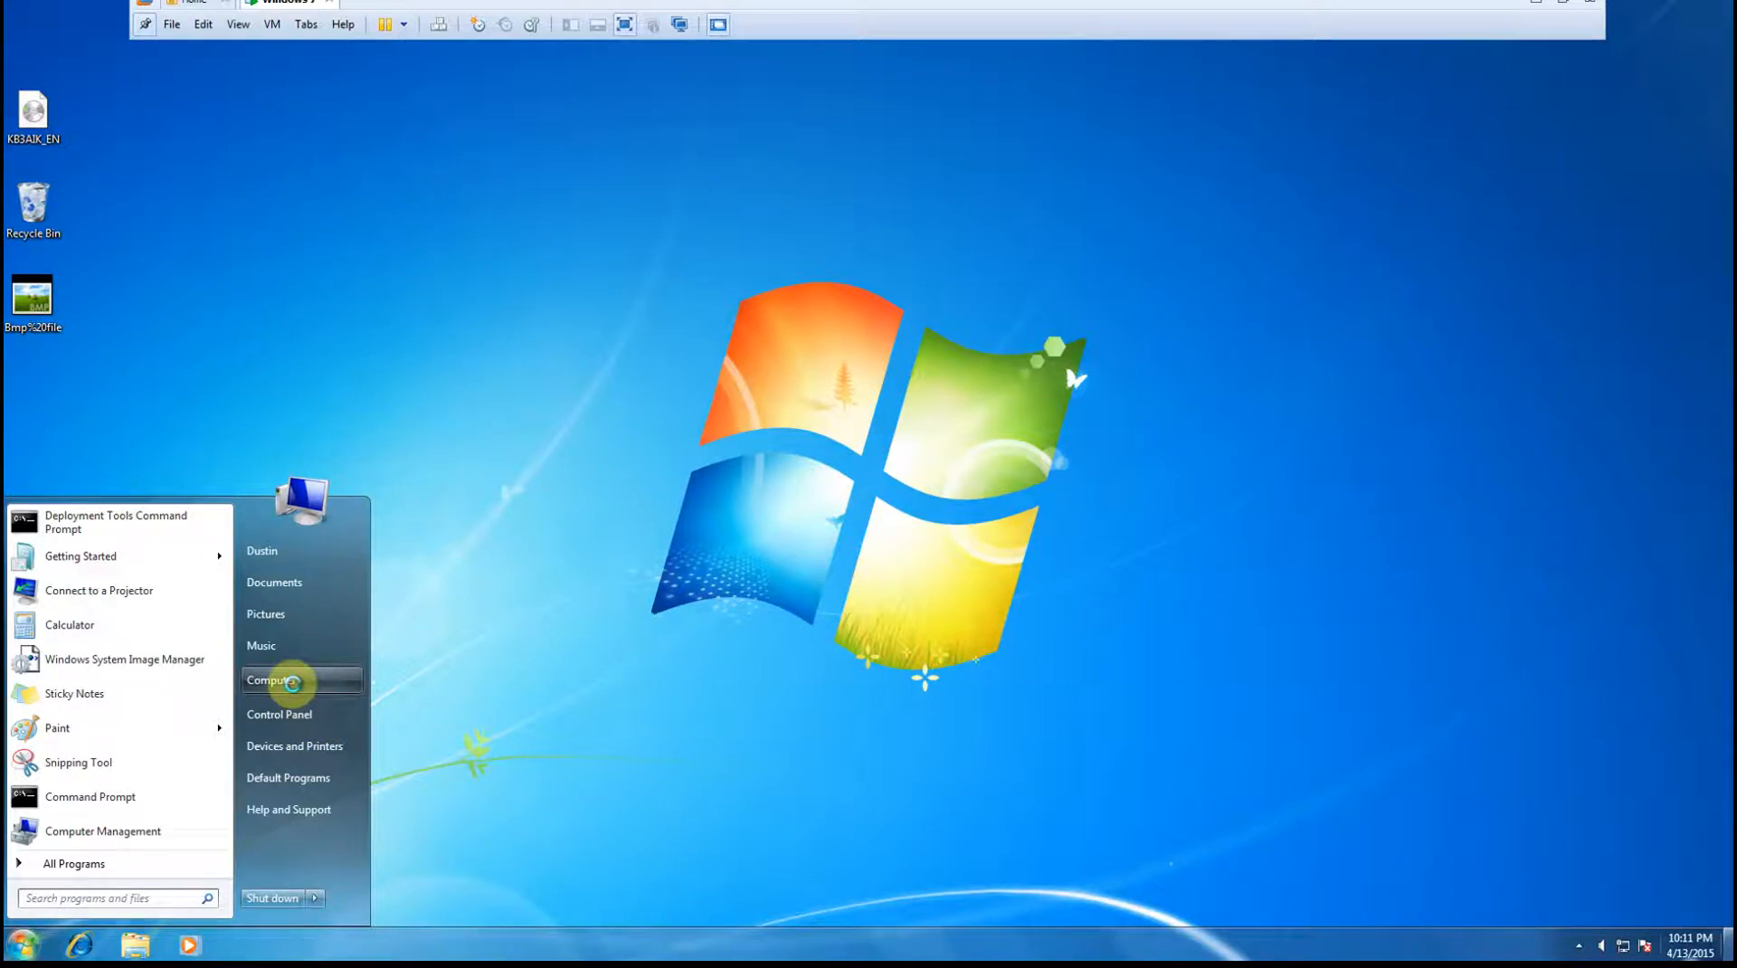
{"action": "right_click", "coordinate": [293, 684]}
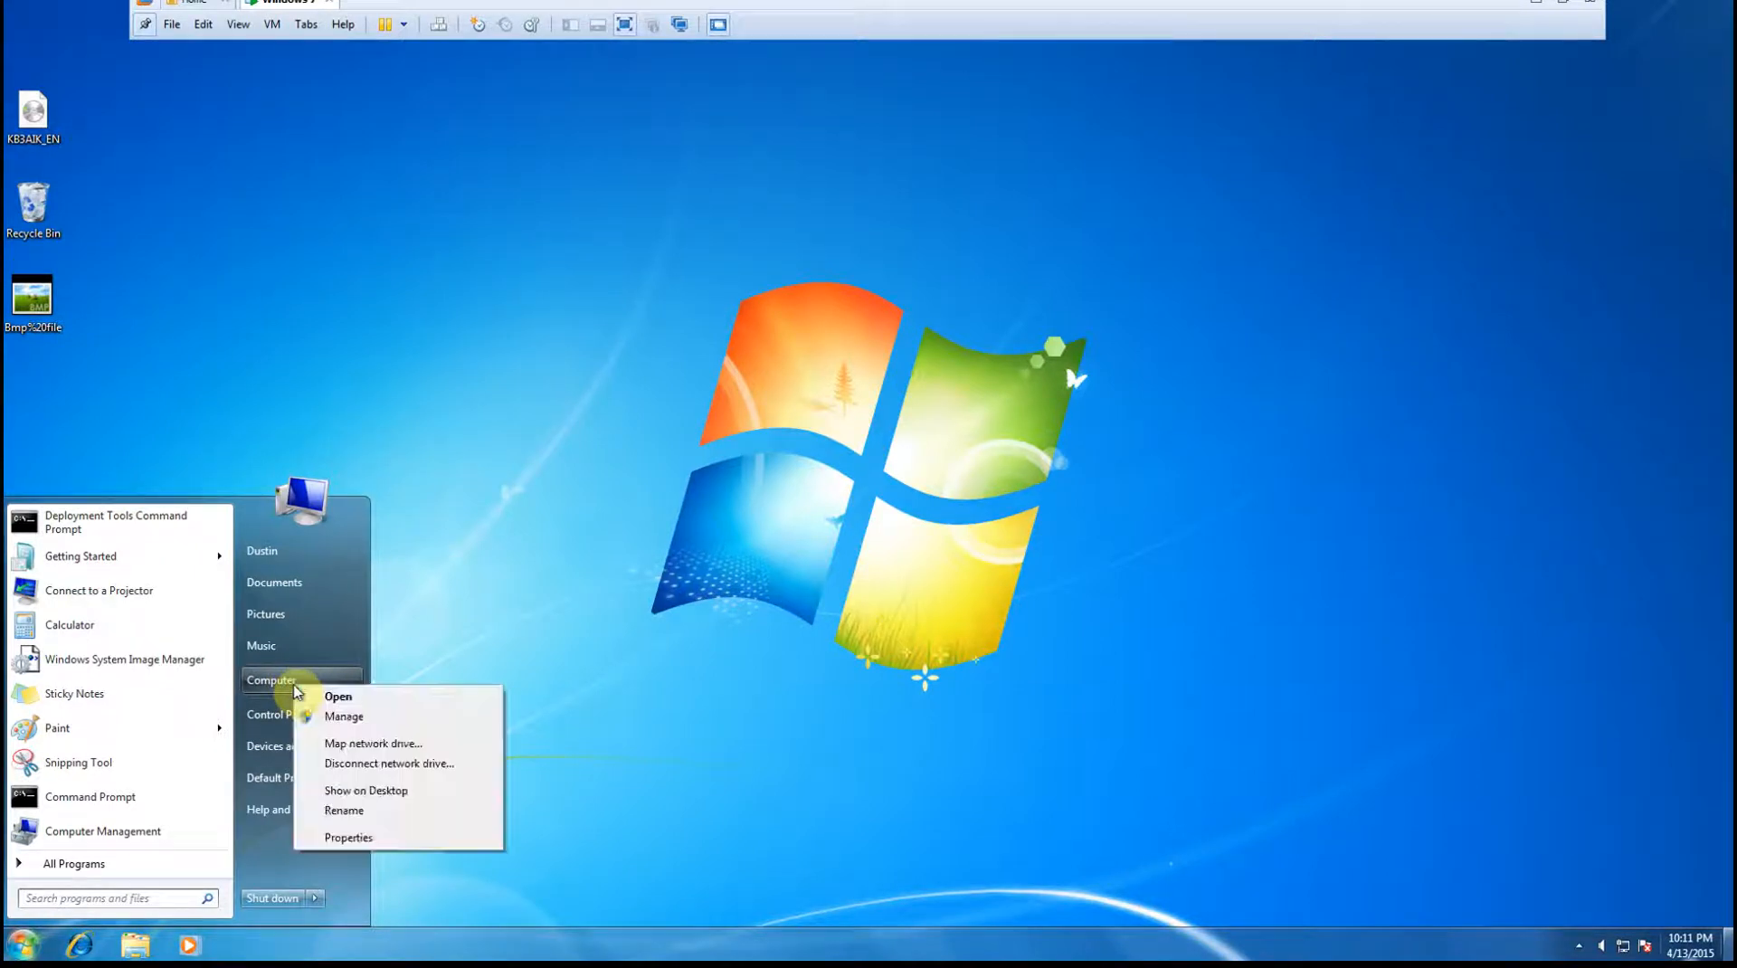
{"action": "left_click", "coordinate": [362, 720]}
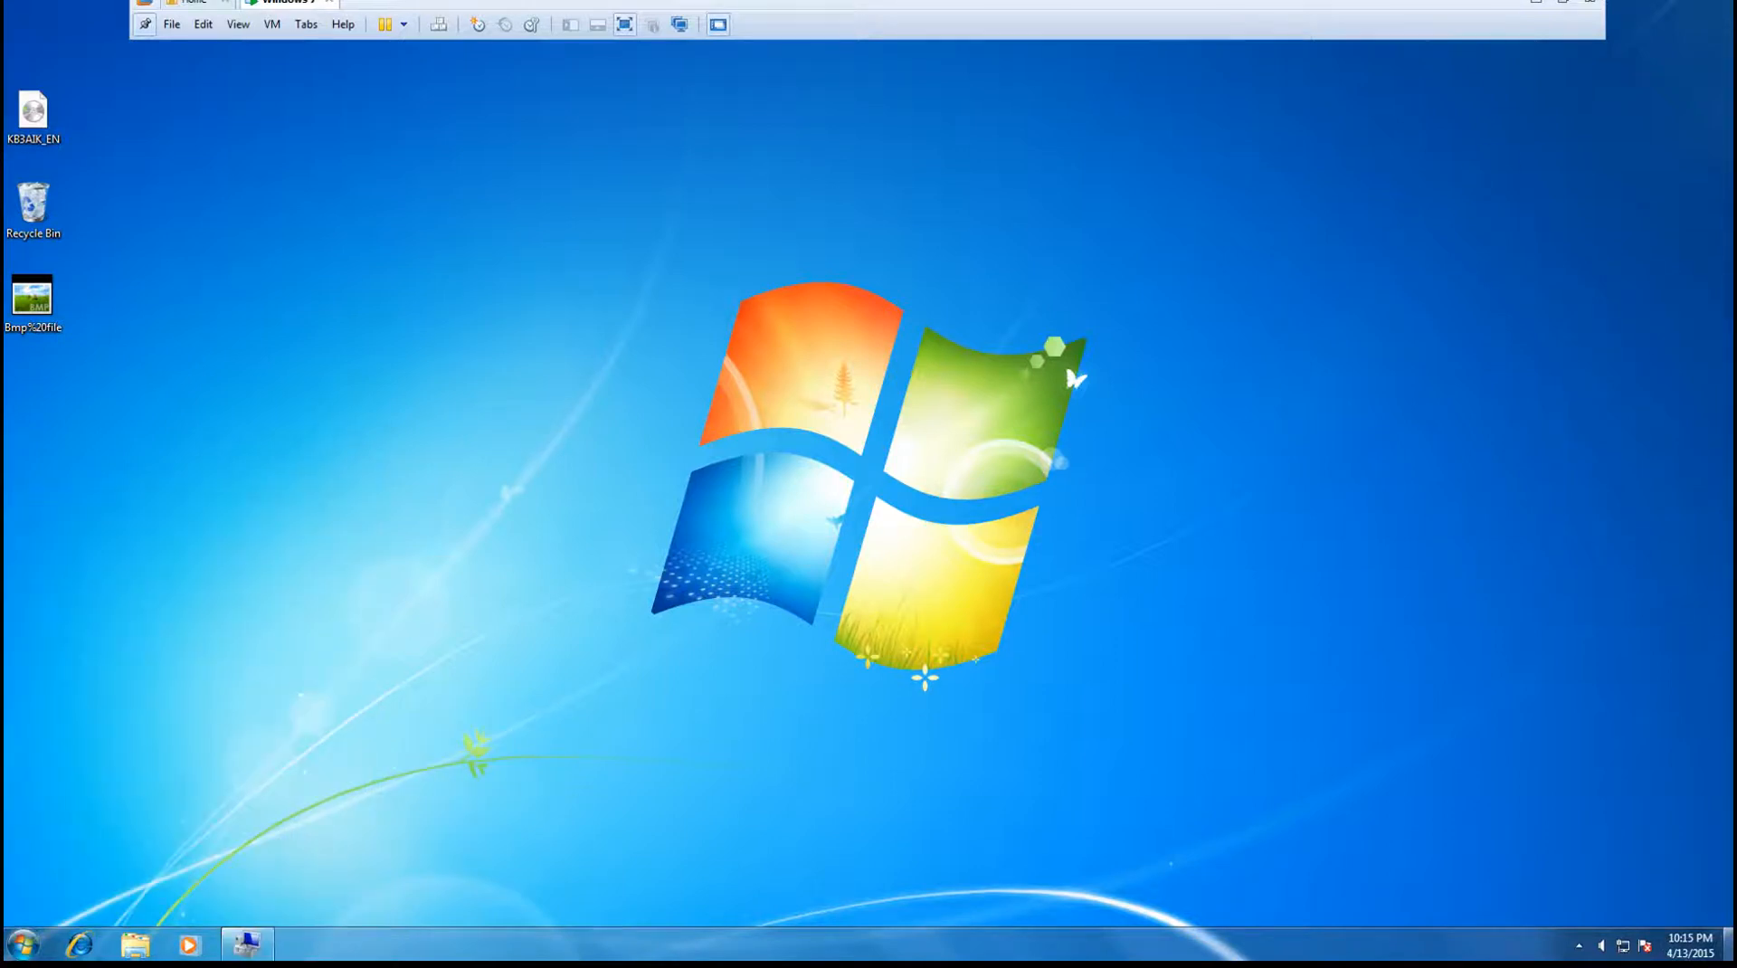
{"action": "left_click", "coordinate": [30, 945]}
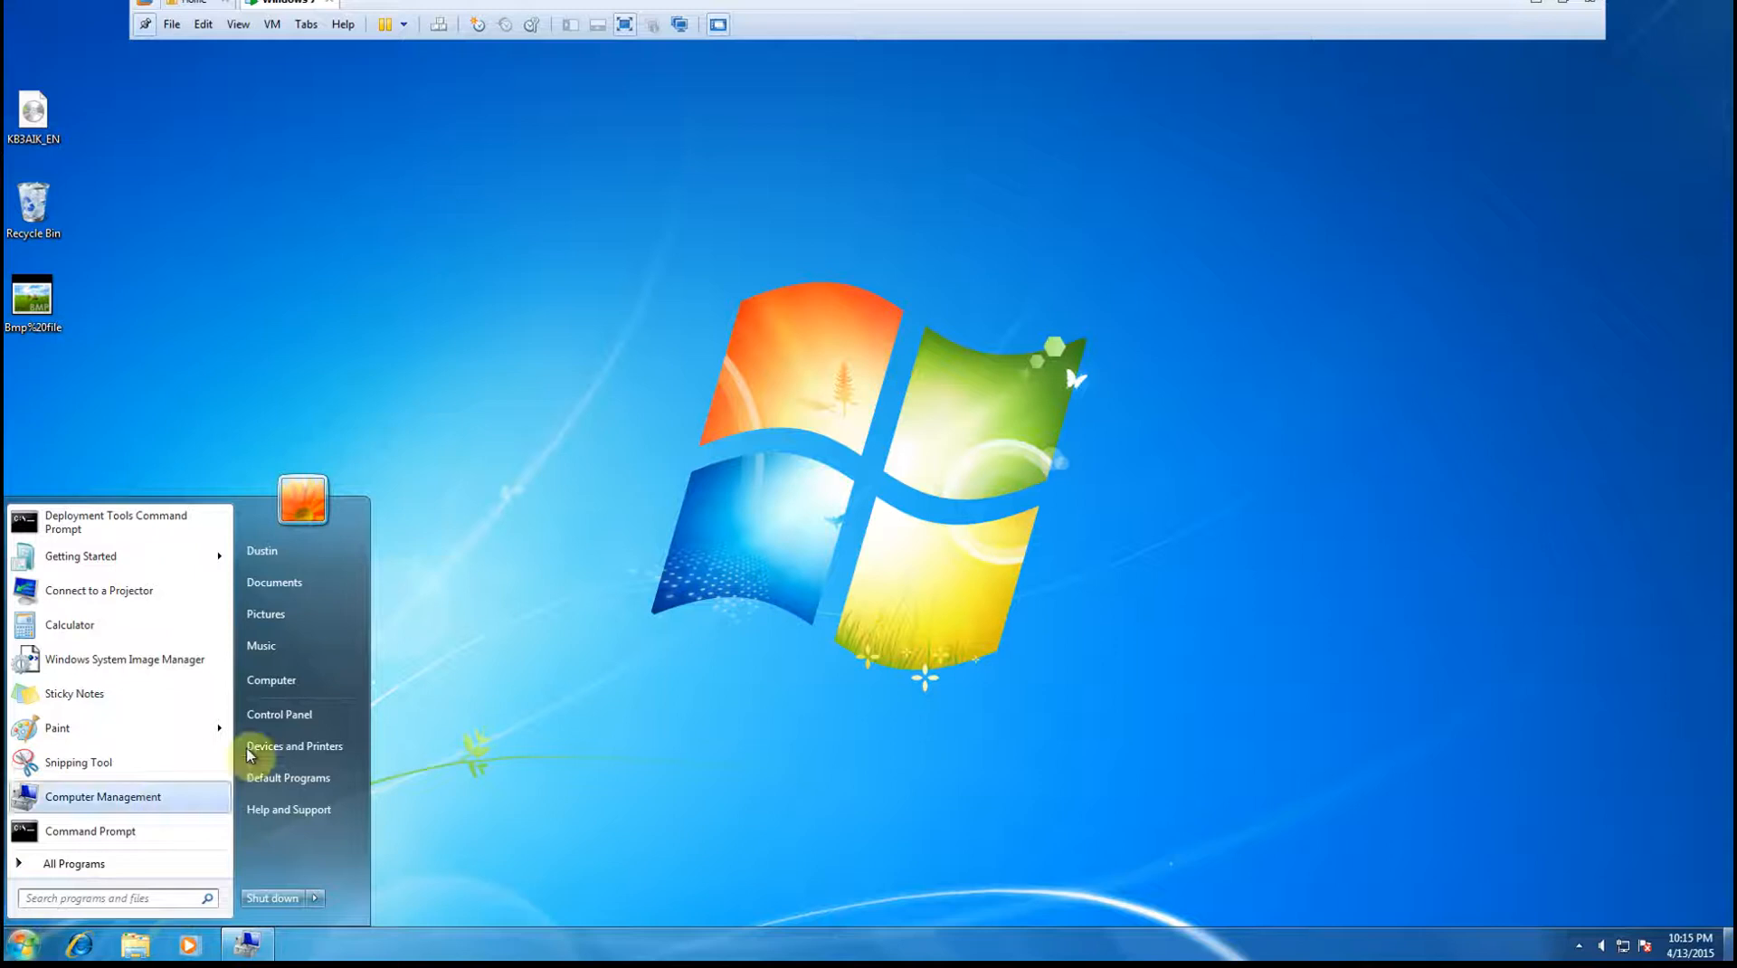
{"action": "right_click", "coordinate": [280, 691]}
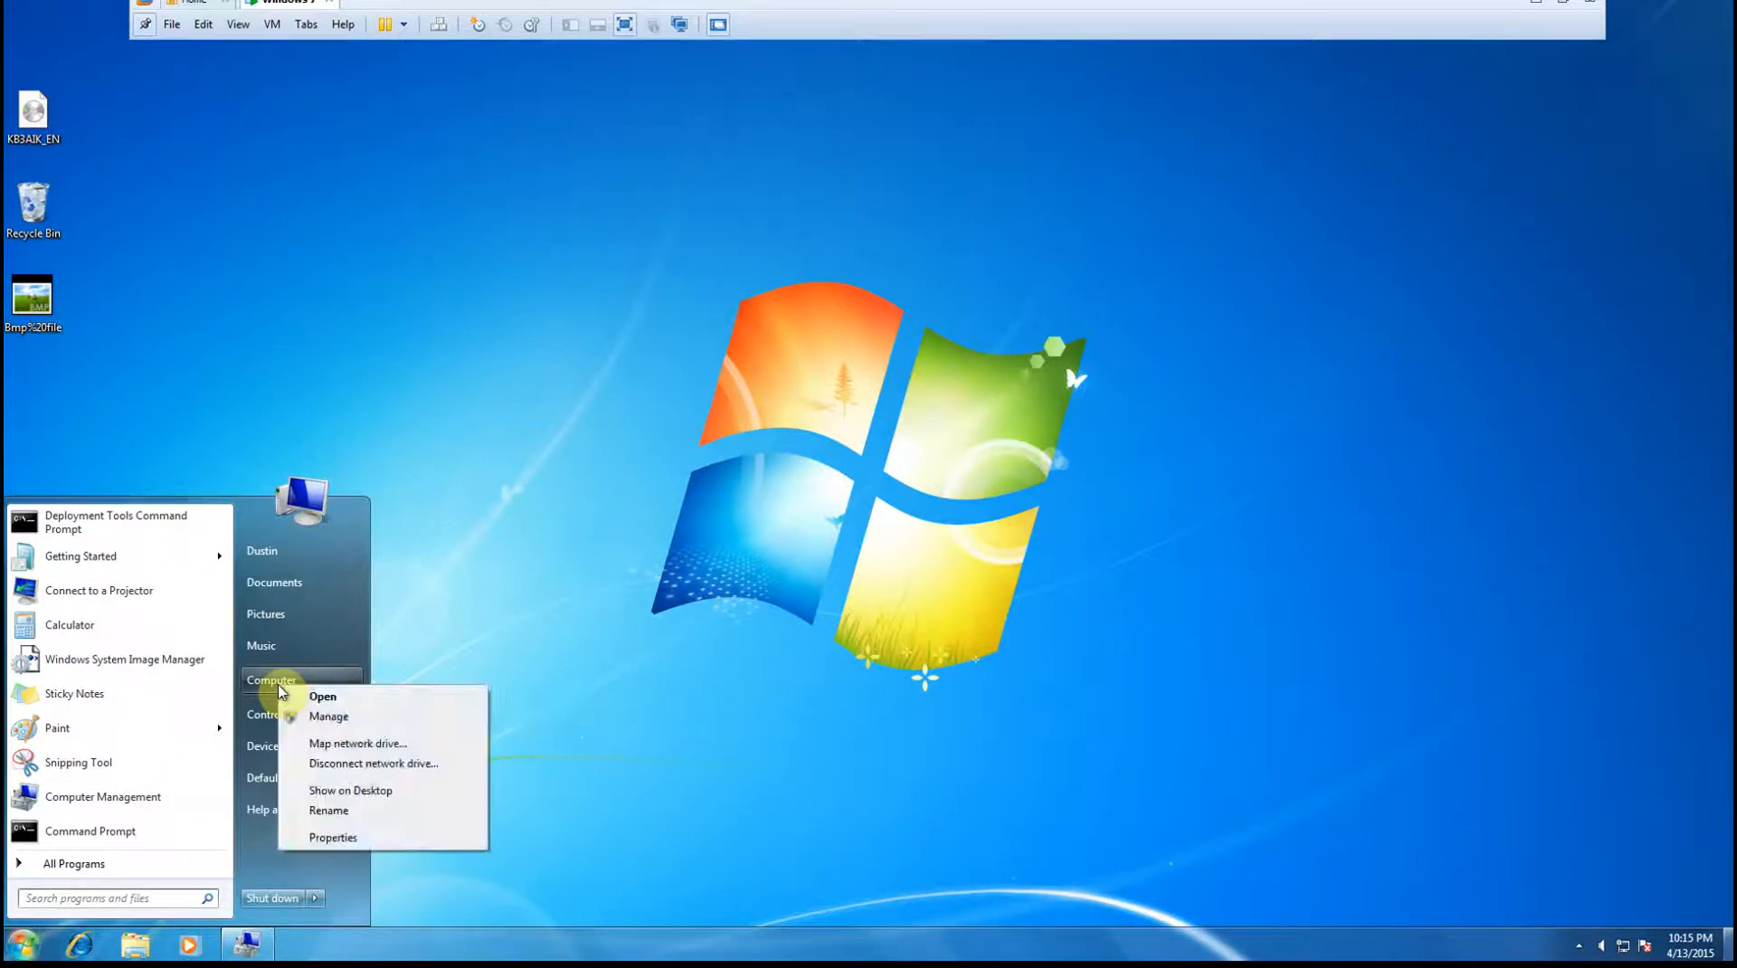
{"action": "left_click", "coordinate": [333, 721]}
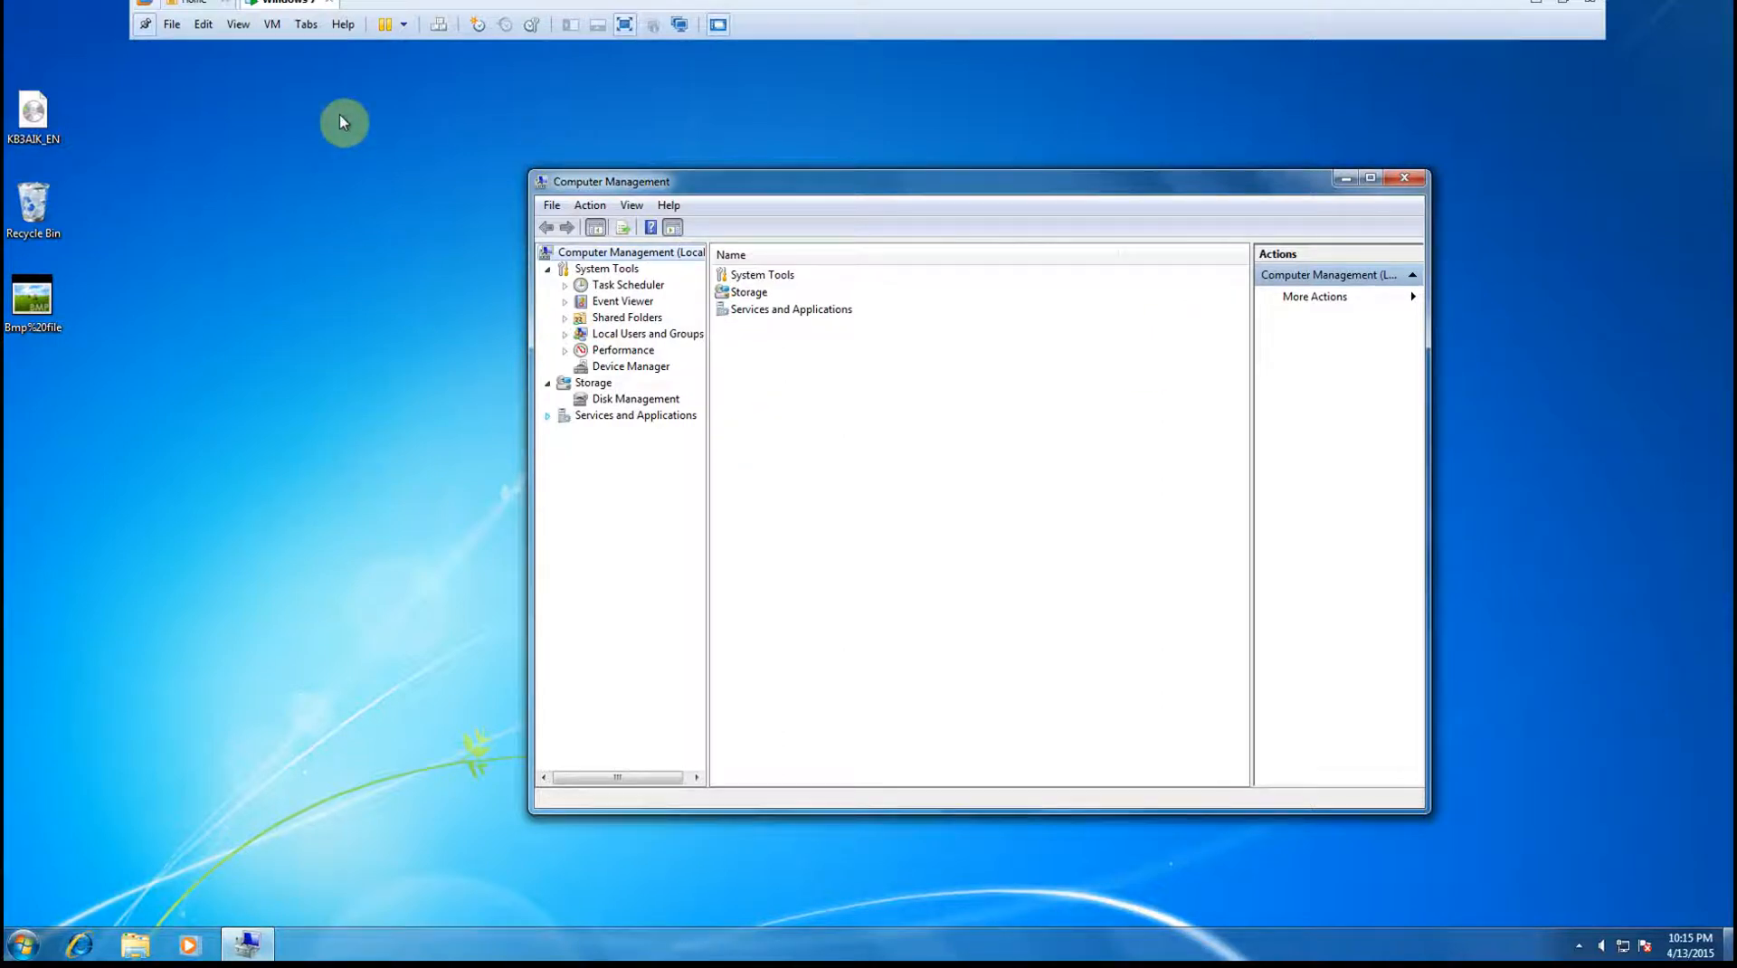
Open Disk Management in the Computer Management console.
{"action": "left_click", "coordinate": [272, 27]}
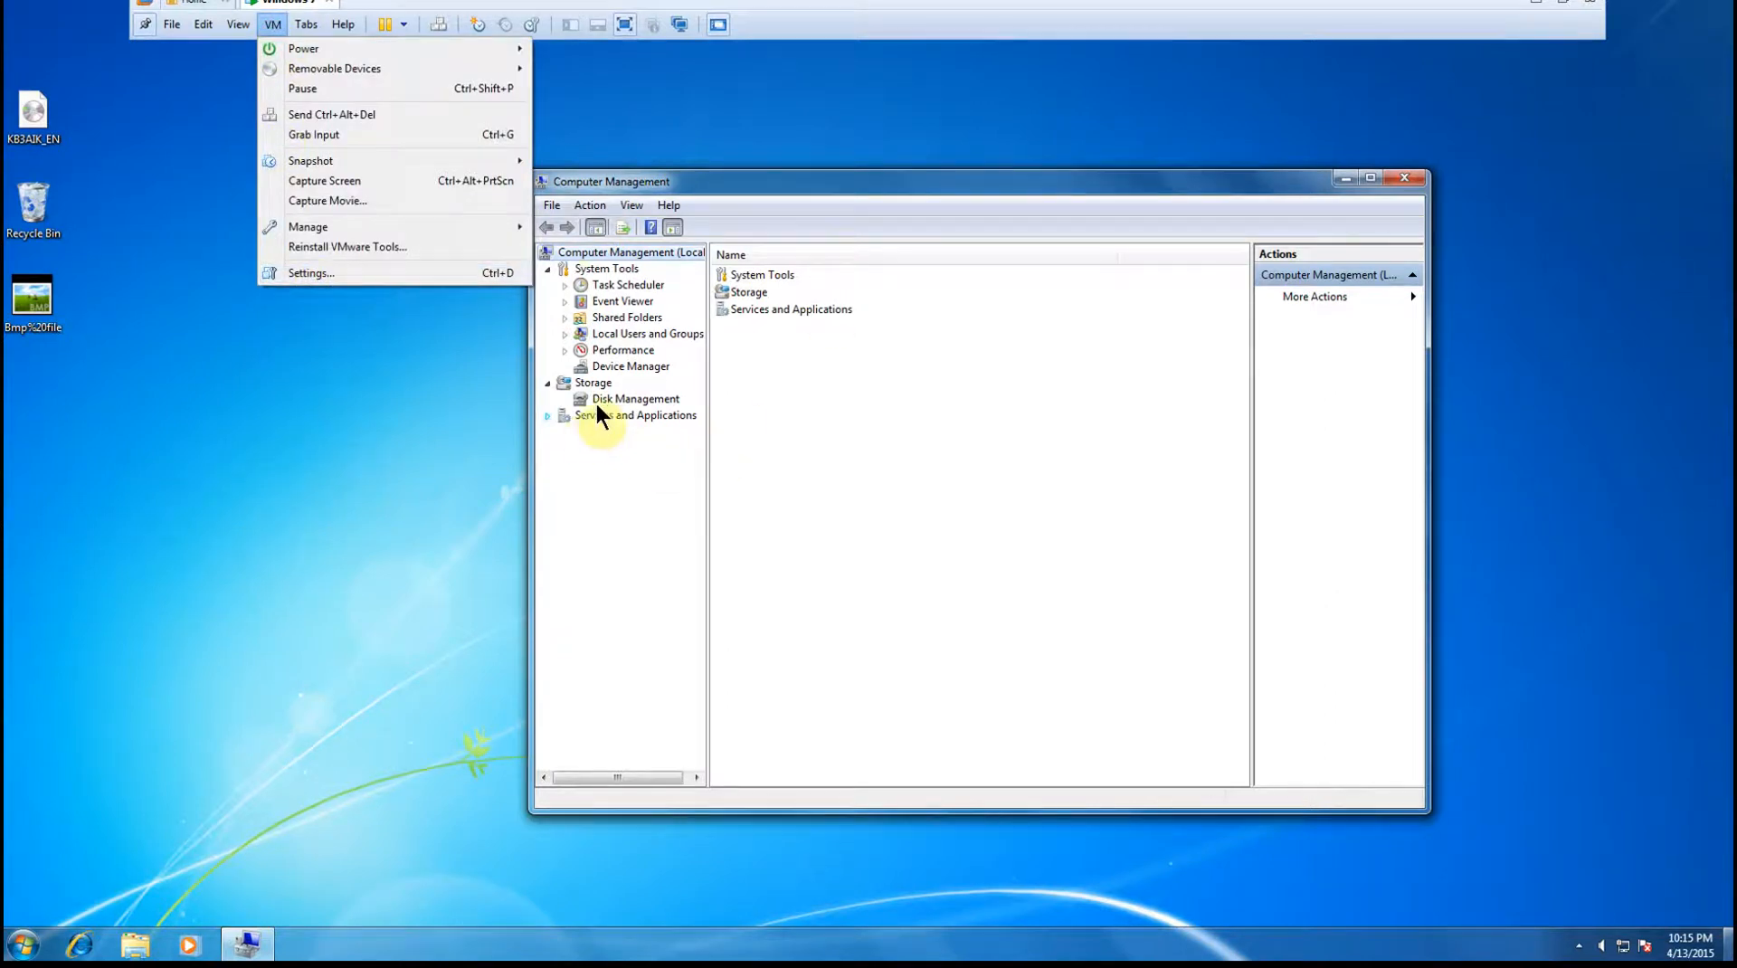
{"action": "left_click", "coordinate": [692, 181]}
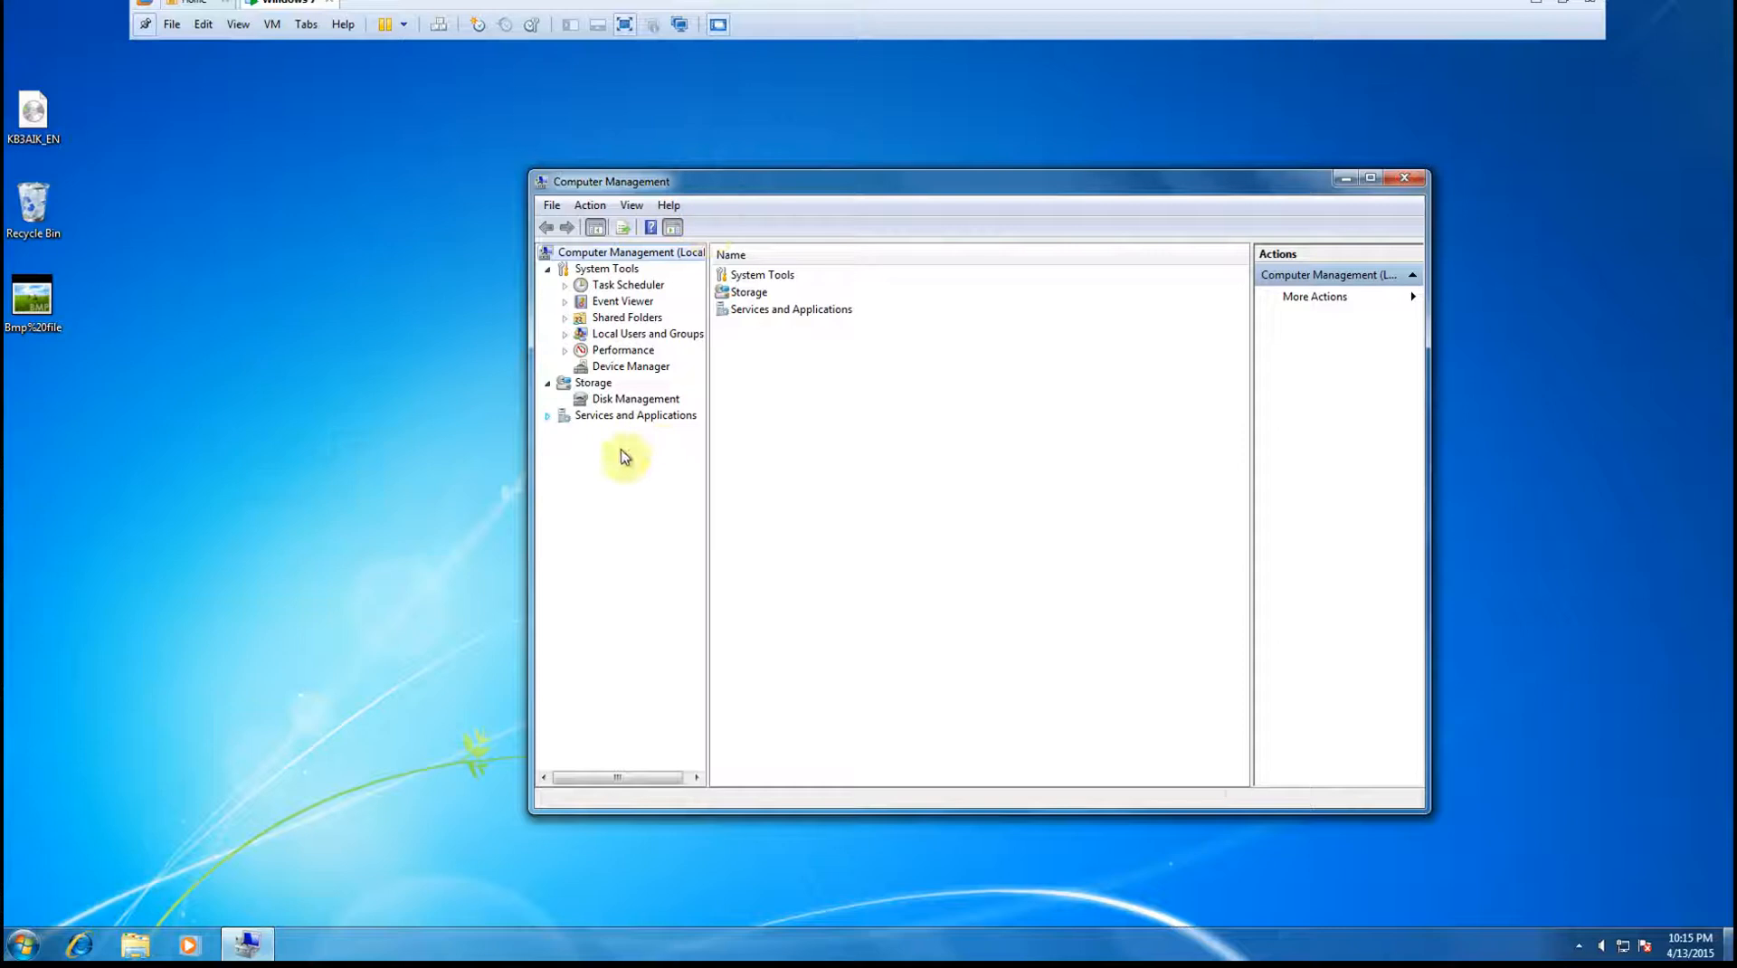
{"action": "left_click", "coordinate": [618, 401]}
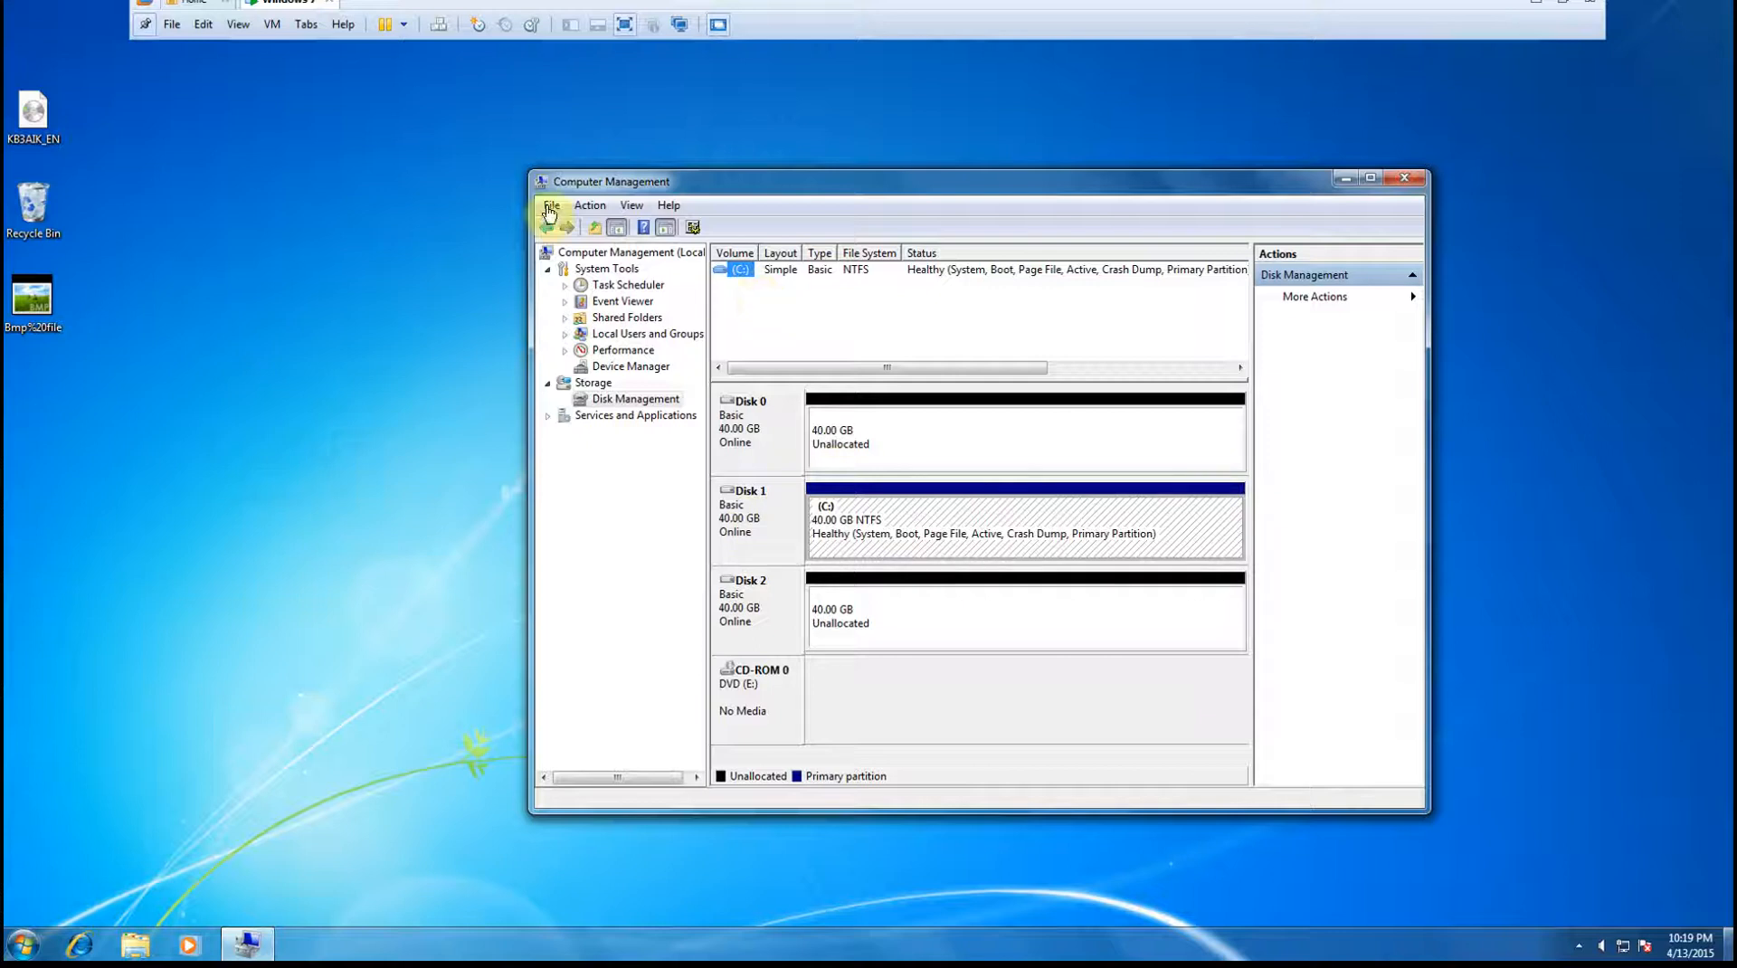
Add a new 5 GB SCSI virtual hard disk, split into multiple files, to the virtual machine's hardware.
{"action": "left_click", "coordinate": [270, 24]}
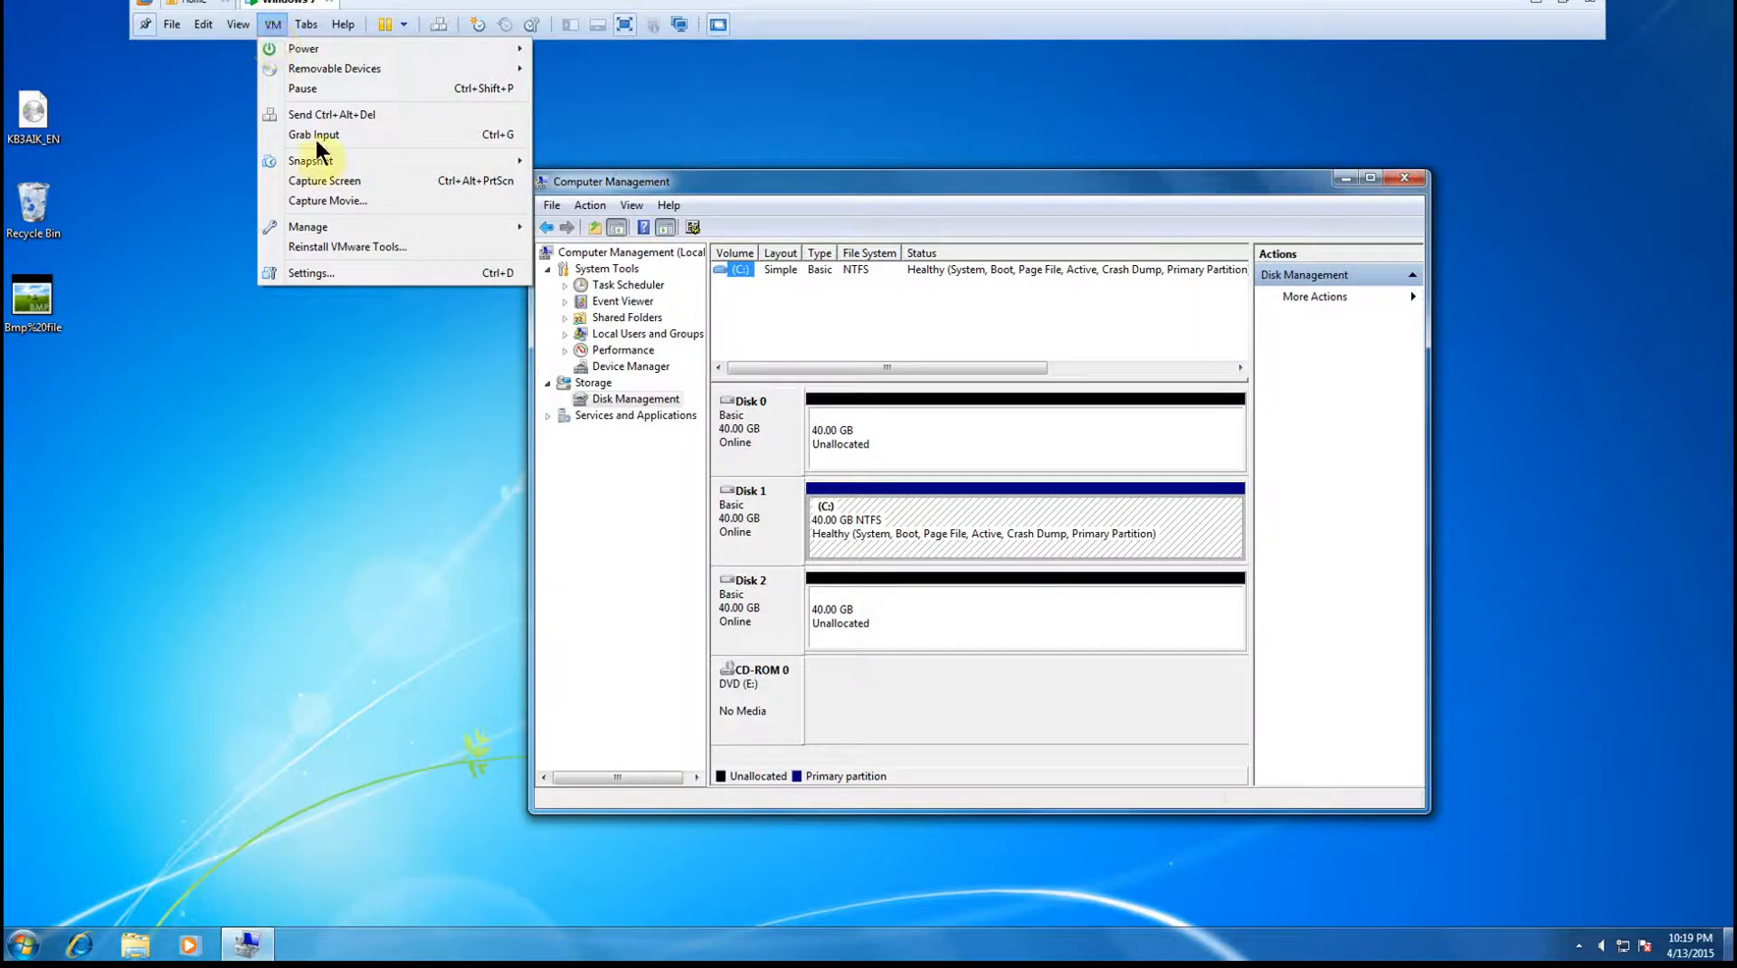
{"action": "left_click", "coordinate": [299, 273]}
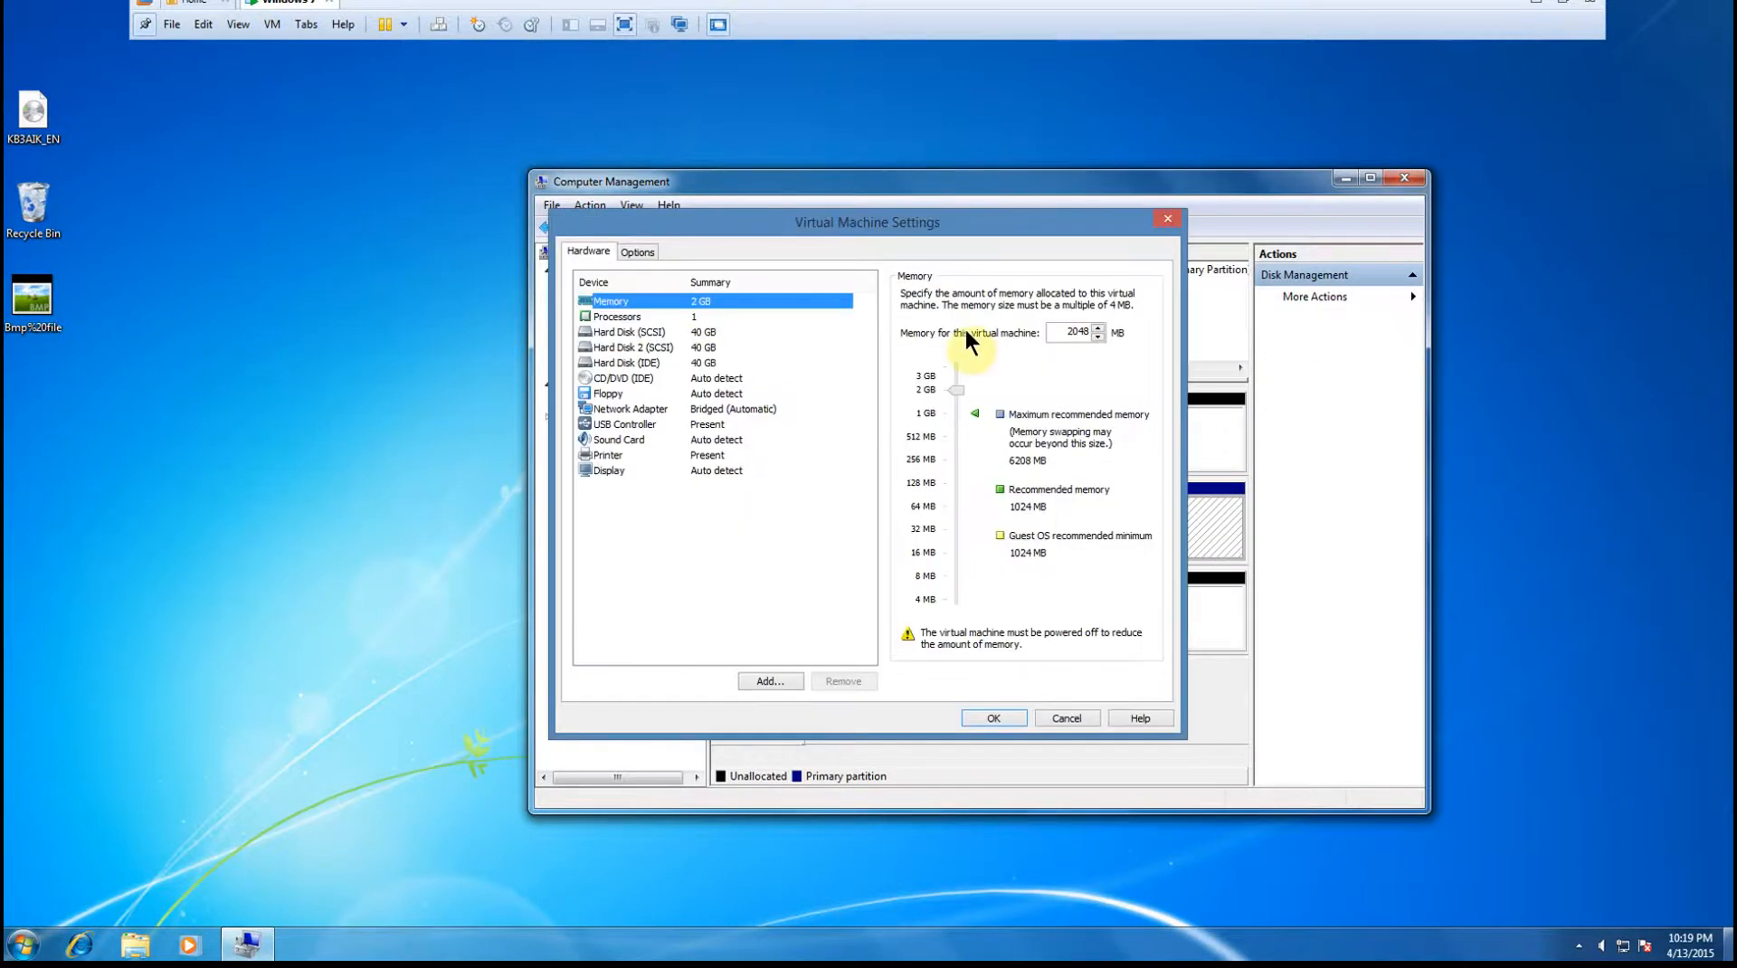
{"action": "left_click", "coordinate": [771, 680]}
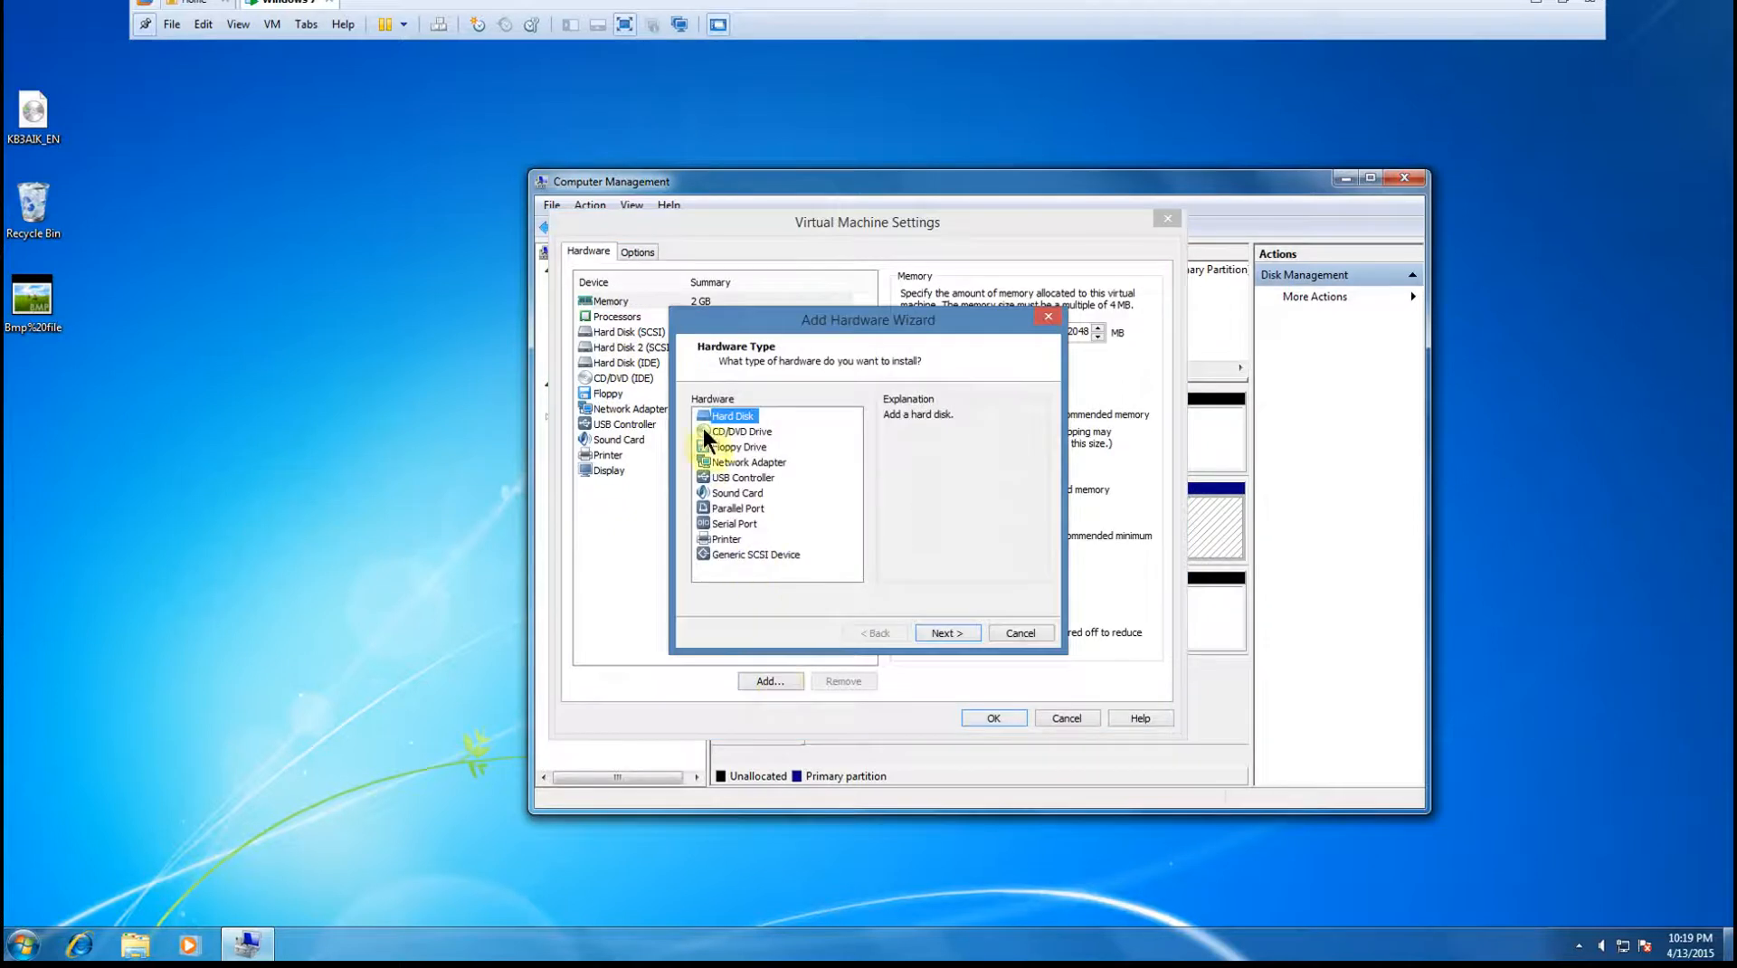
{"action": "left_click", "coordinate": [948, 631]}
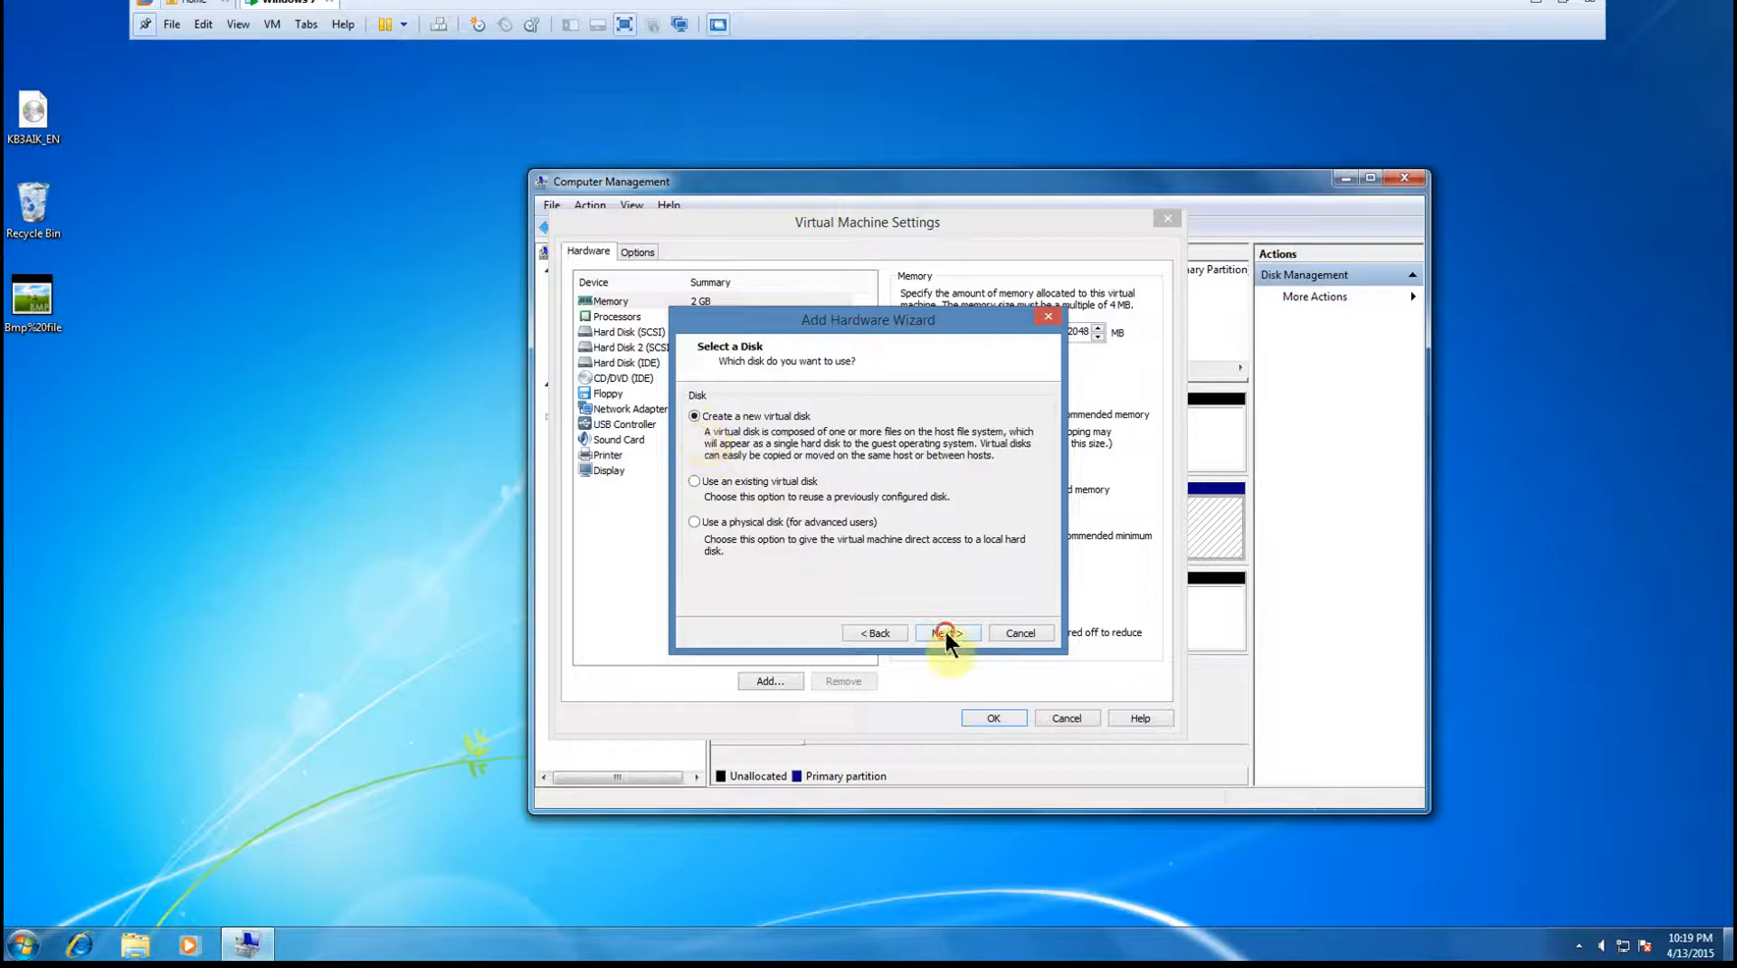
{"action": "left_click", "coordinate": [946, 631]}
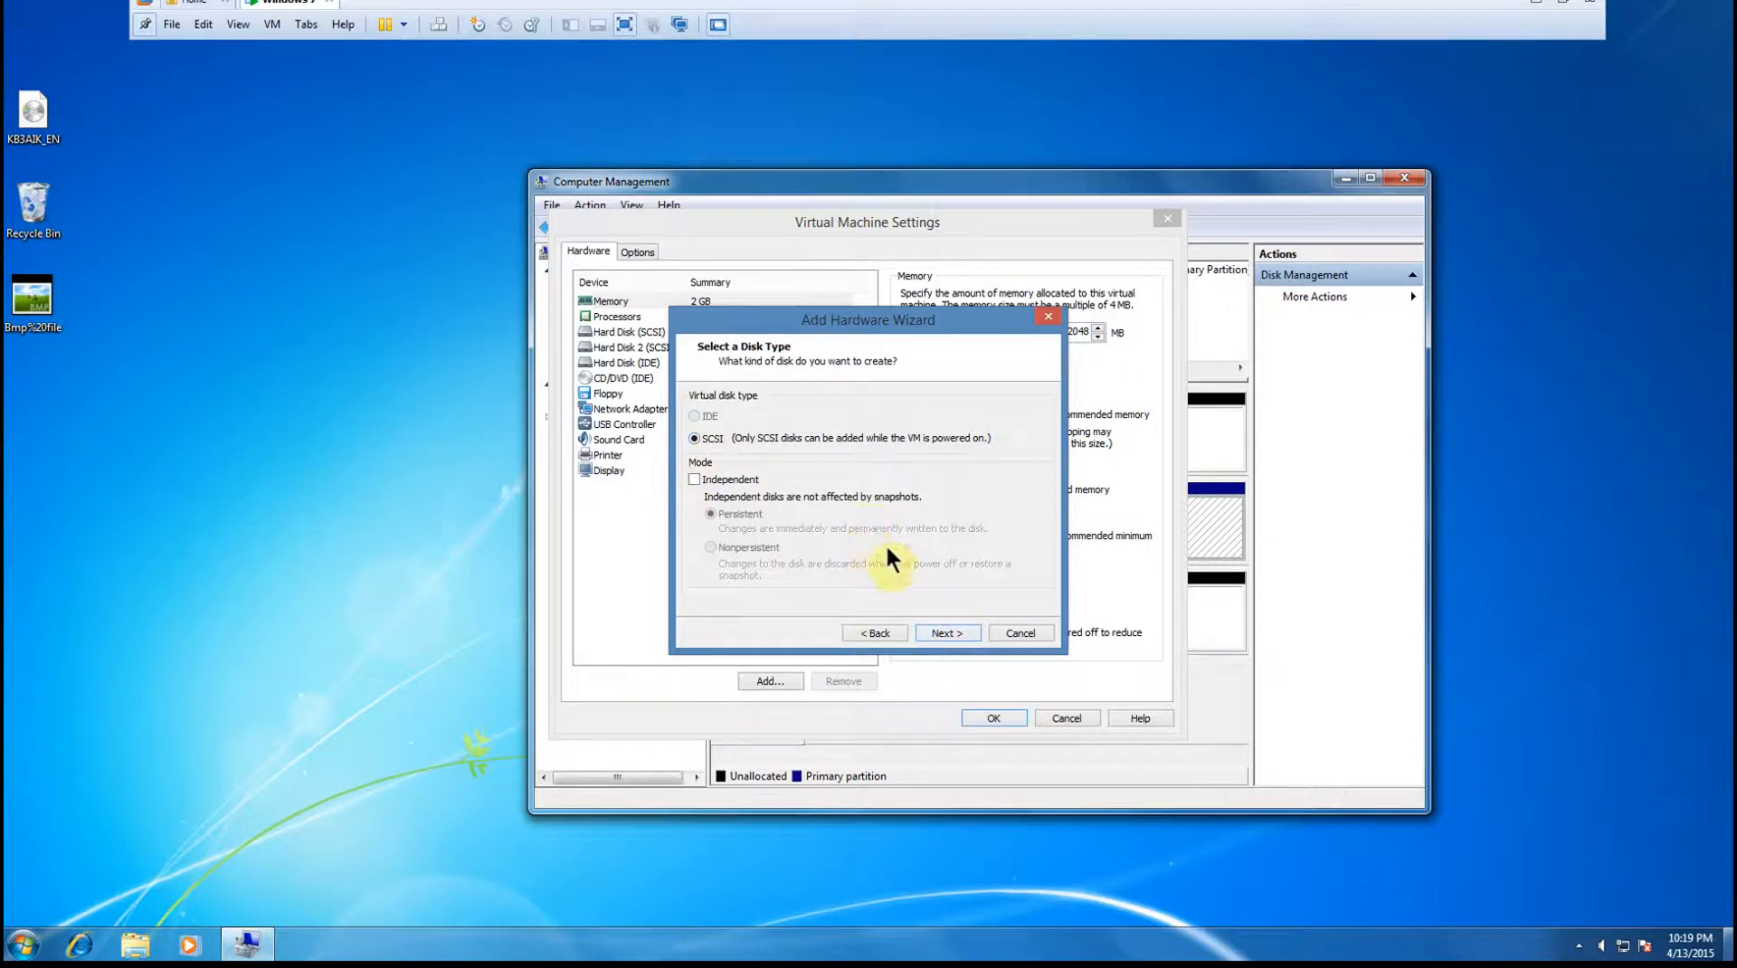
{"action": "left_click", "coordinate": [945, 632]}
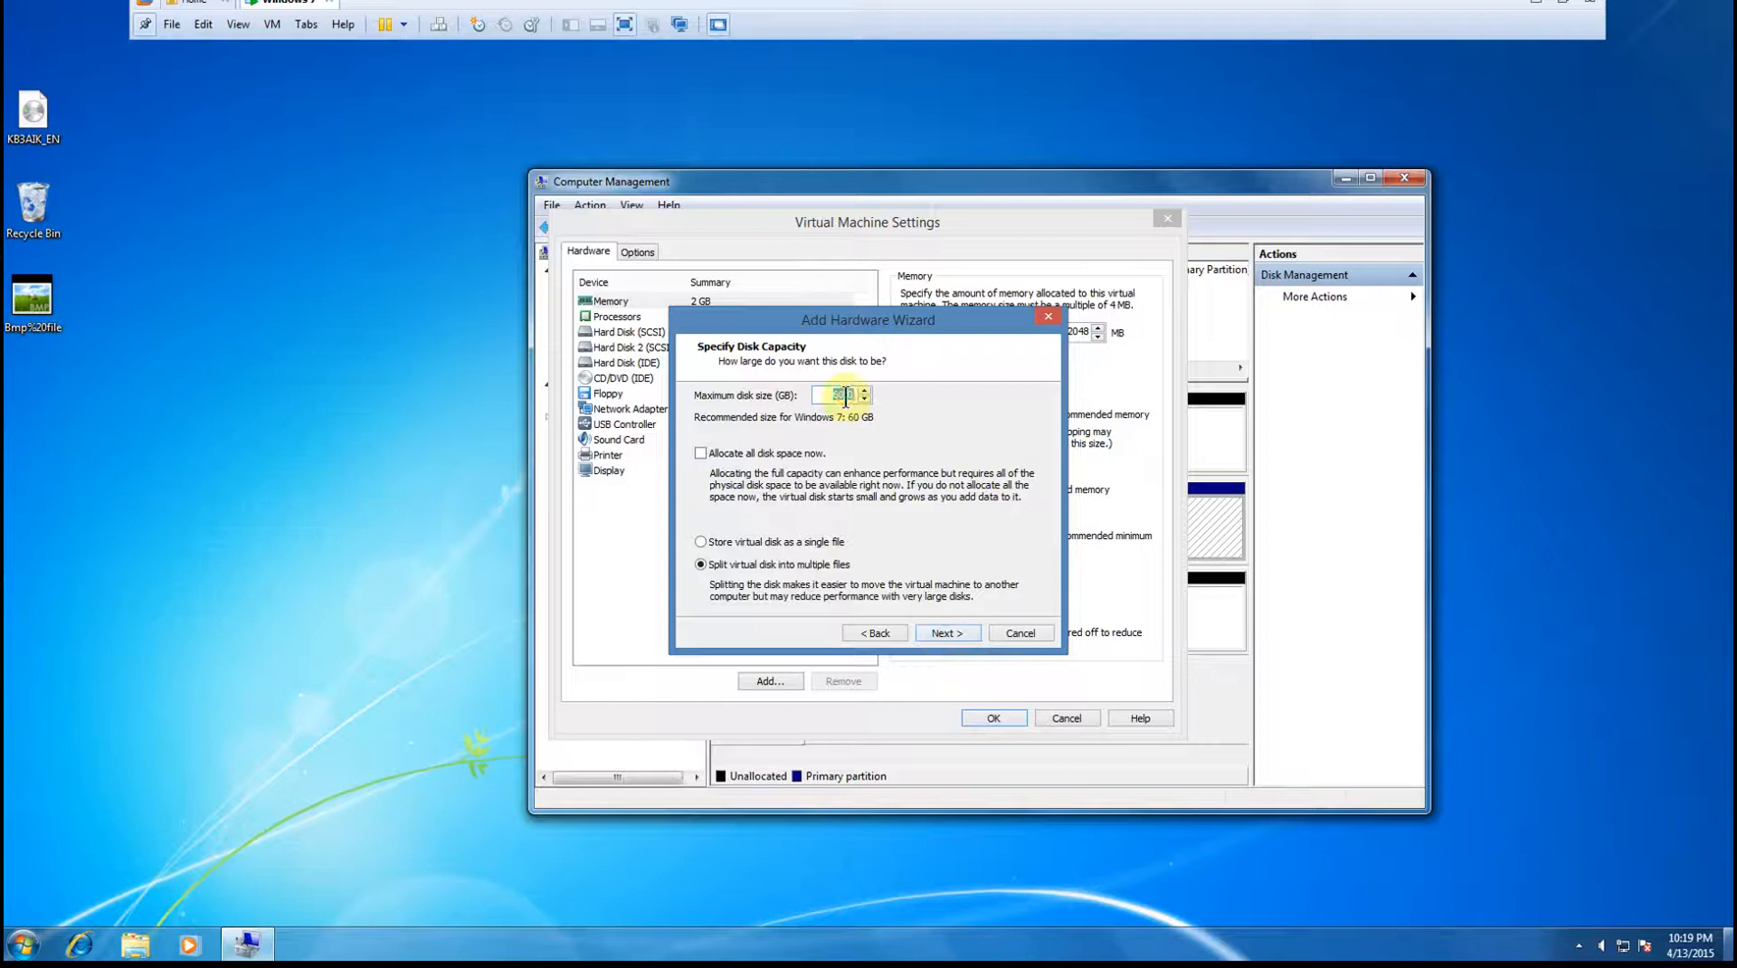
{"action": "left_click_drag", "start_coordinate": [856, 393], "coordinate": [790, 391]}
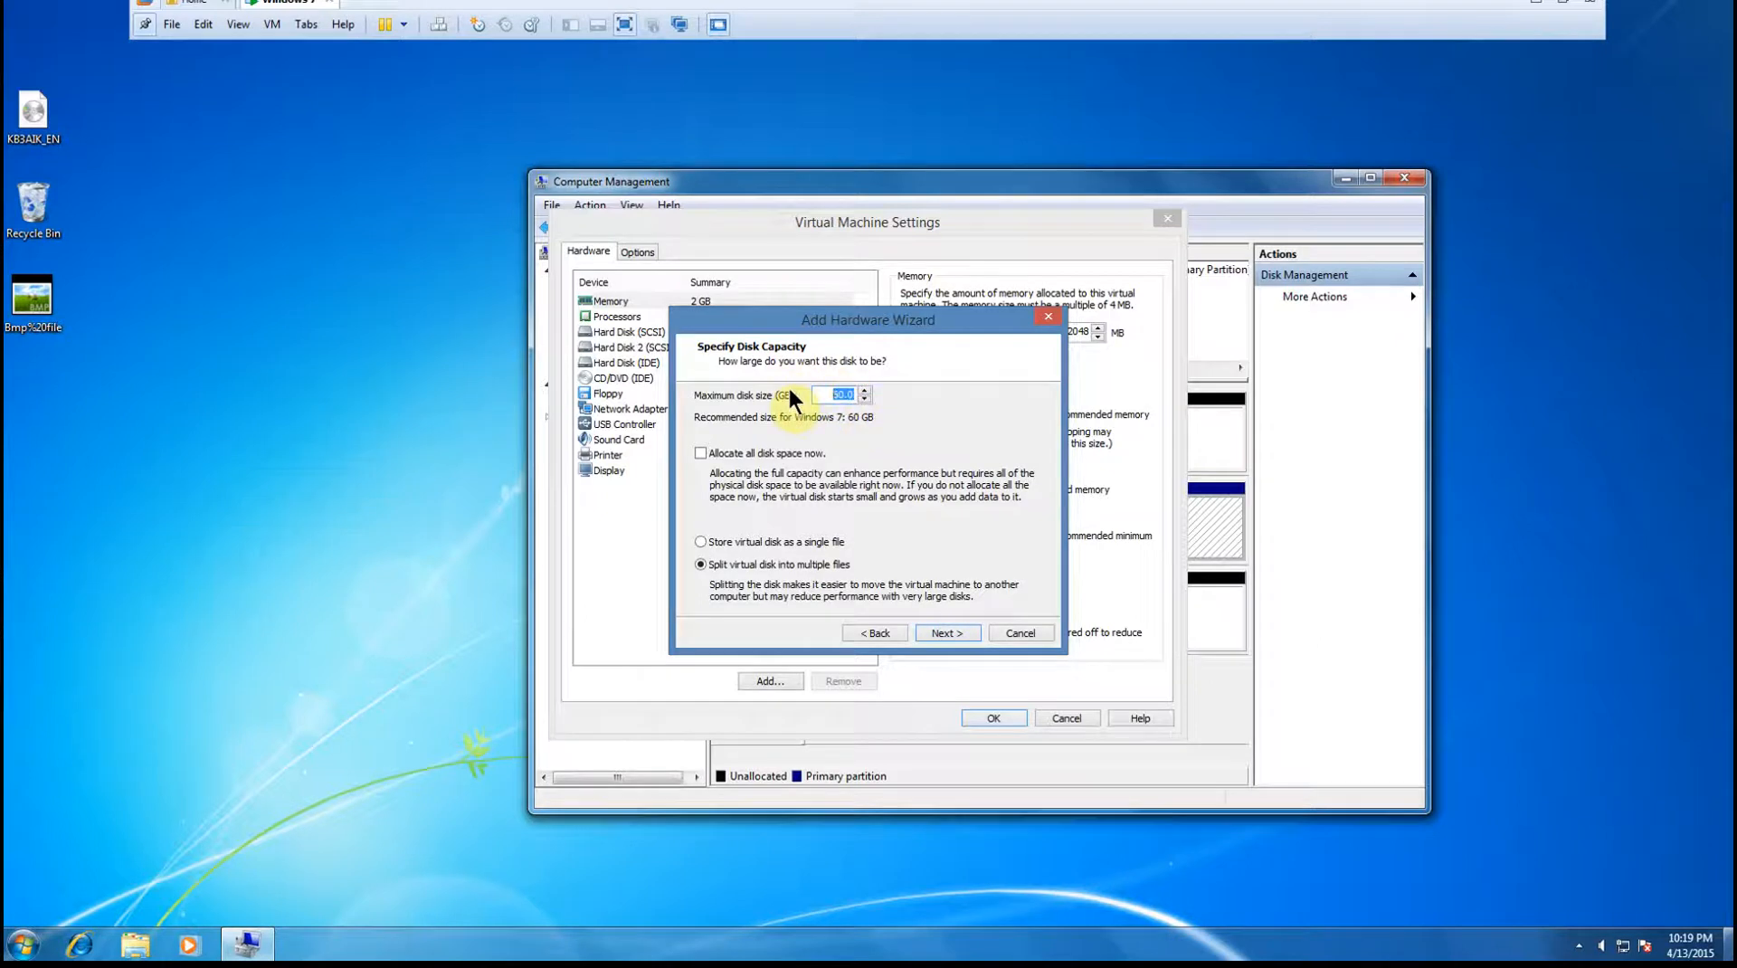
{"action": "type", "text": "2.0"}
{"action": "scroll", "coordinate": [920, 697], "scroll_direction": "up", "scroll_amount": 1}
{"action": "left_click", "coordinate": [959, 638]}
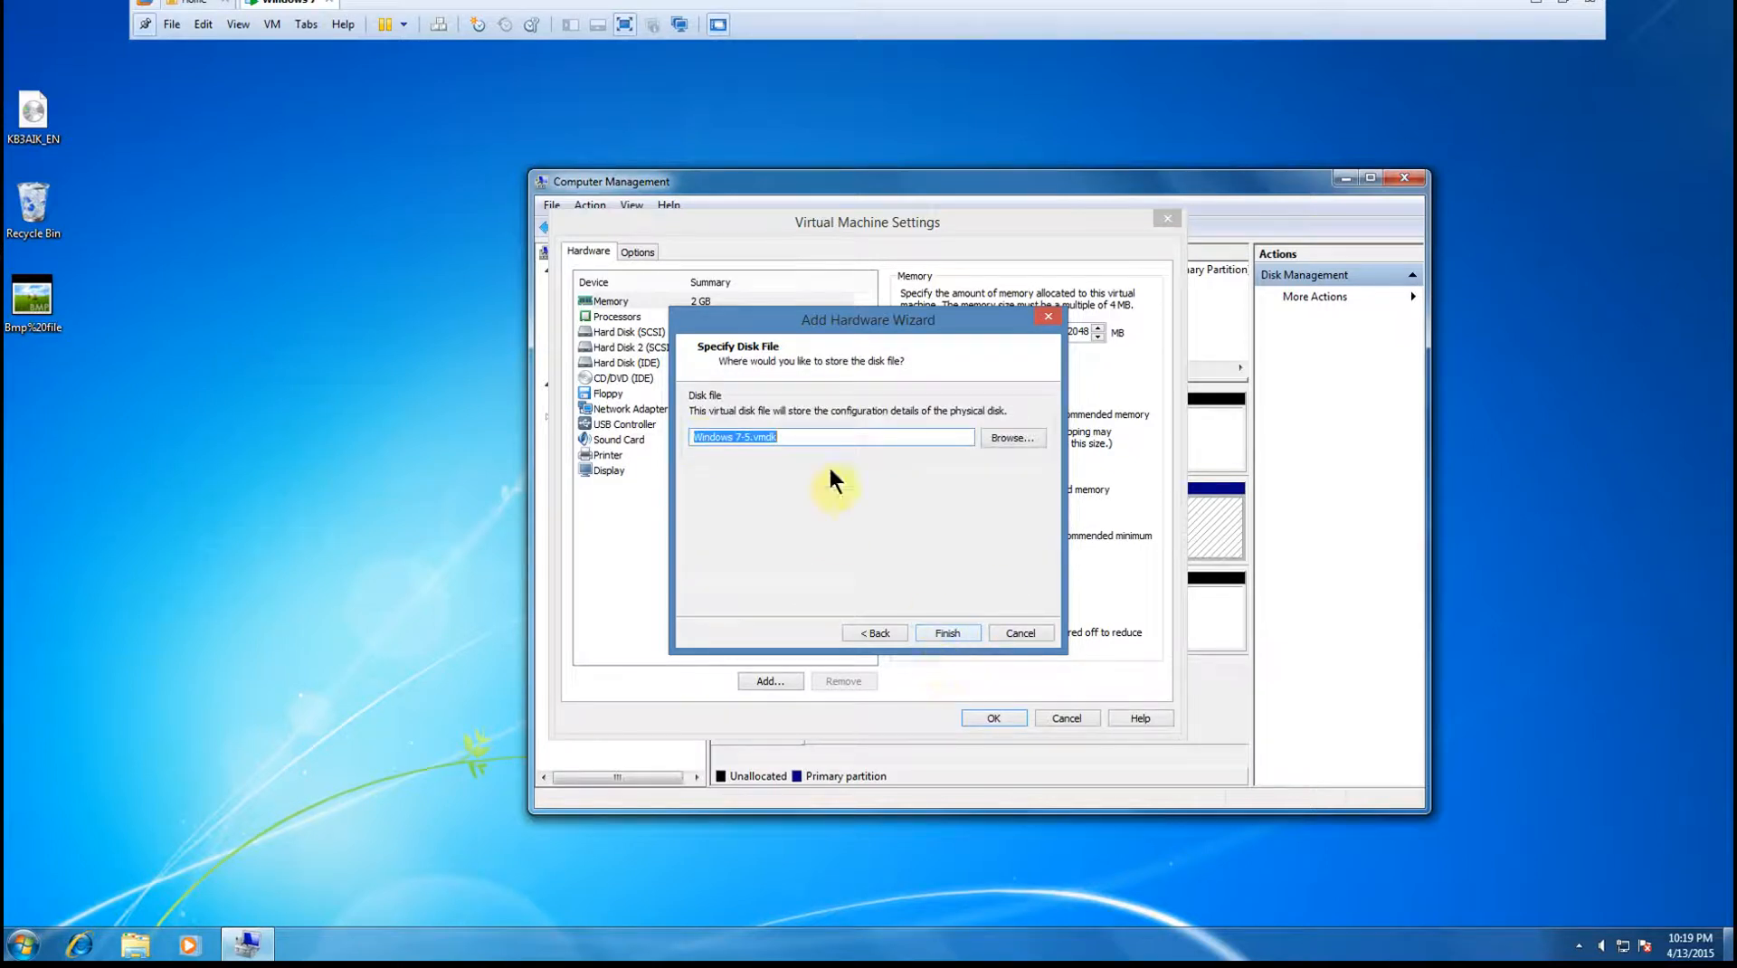
{"action": "left_click", "coordinate": [946, 632]}
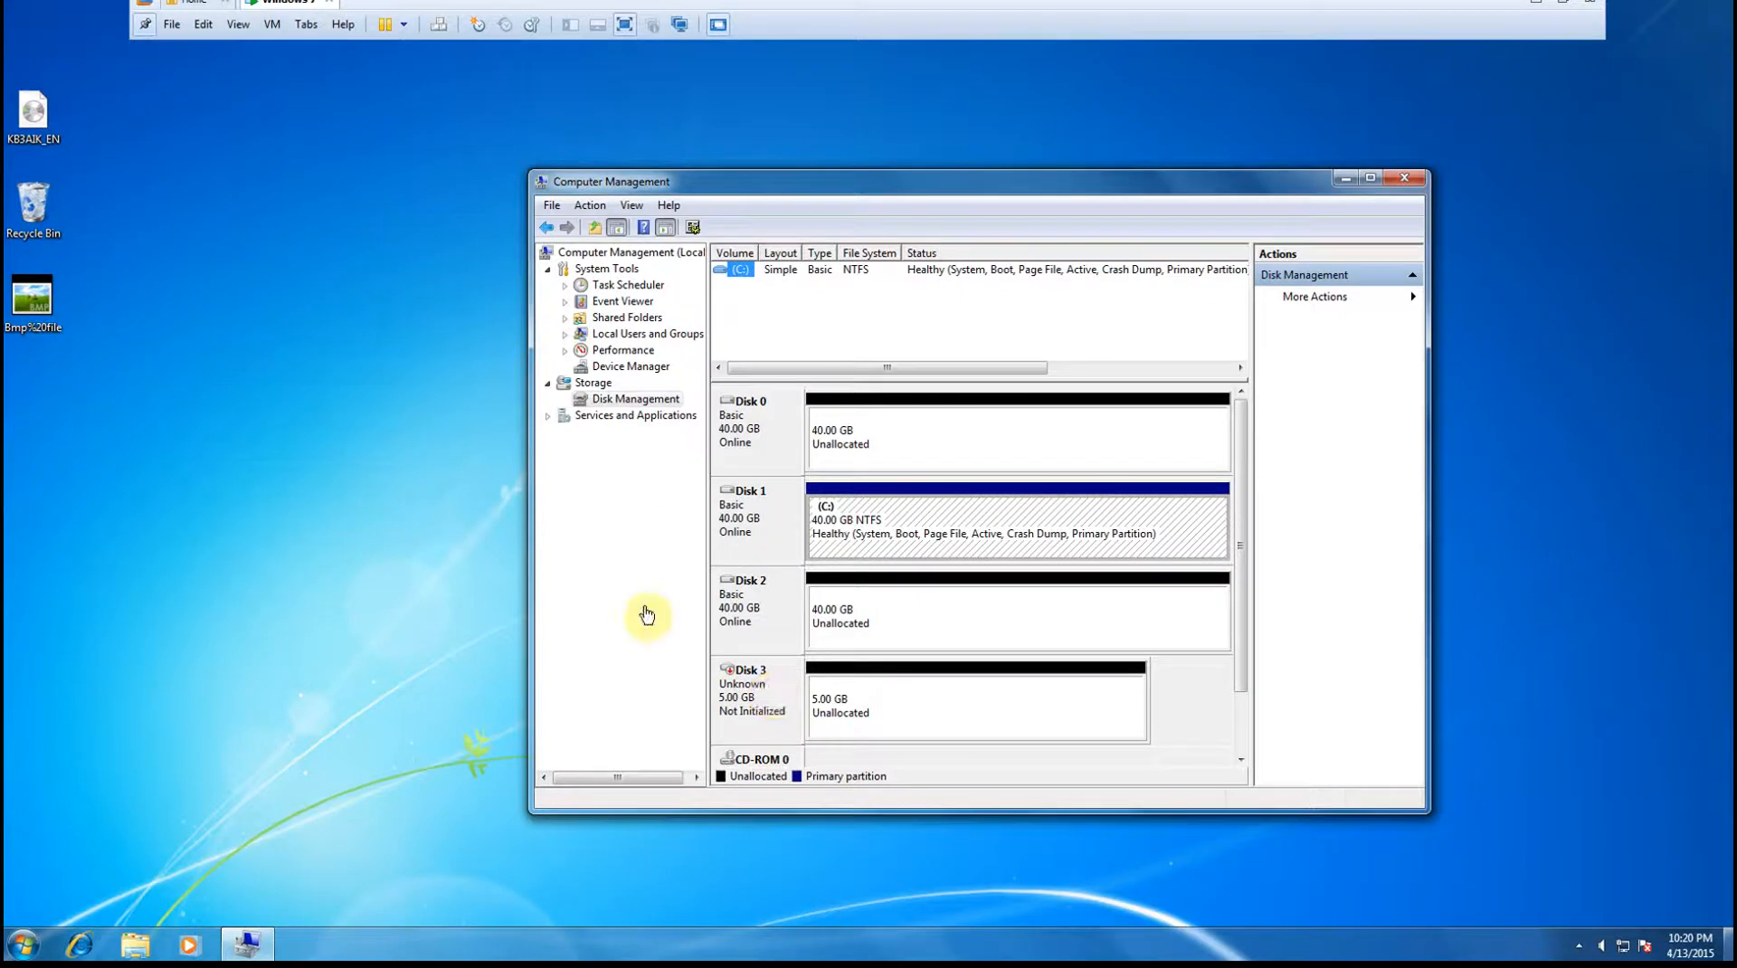
Initialize Disk 3 with the MBR (Master Boot Record) partition style.
{"action": "left_click", "coordinate": [747, 678]}
{"action": "right_click", "coordinate": [747, 677]}
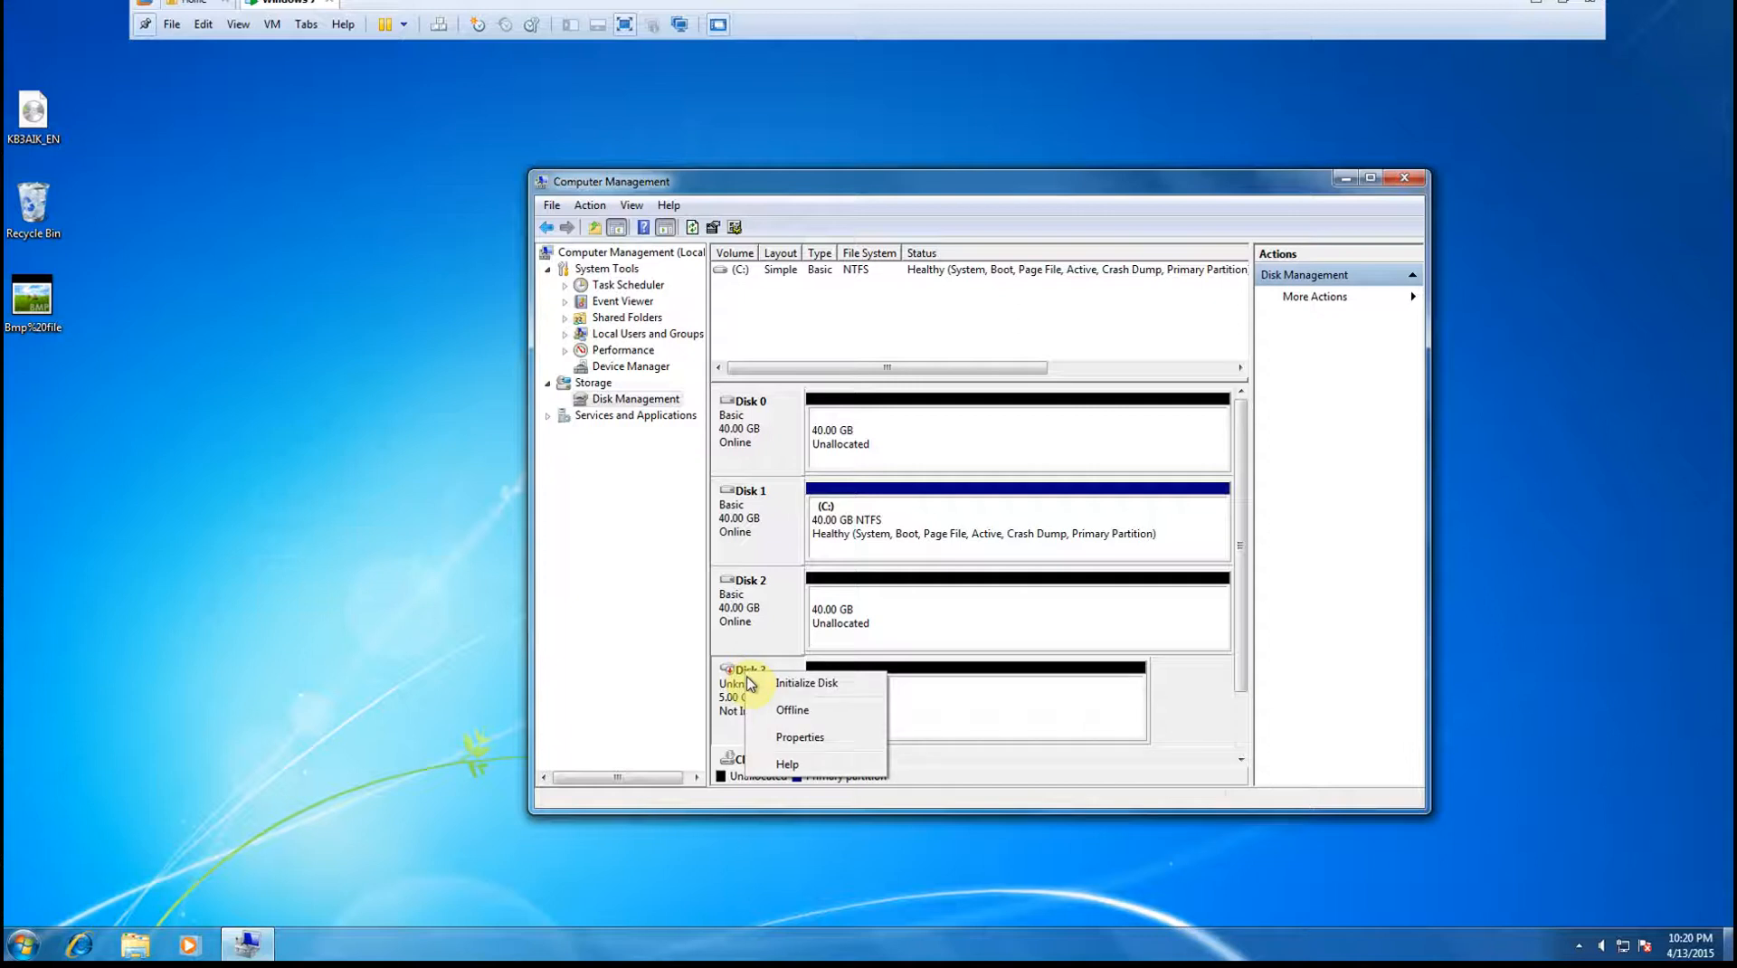
{"action": "left_click", "coordinate": [806, 683]}
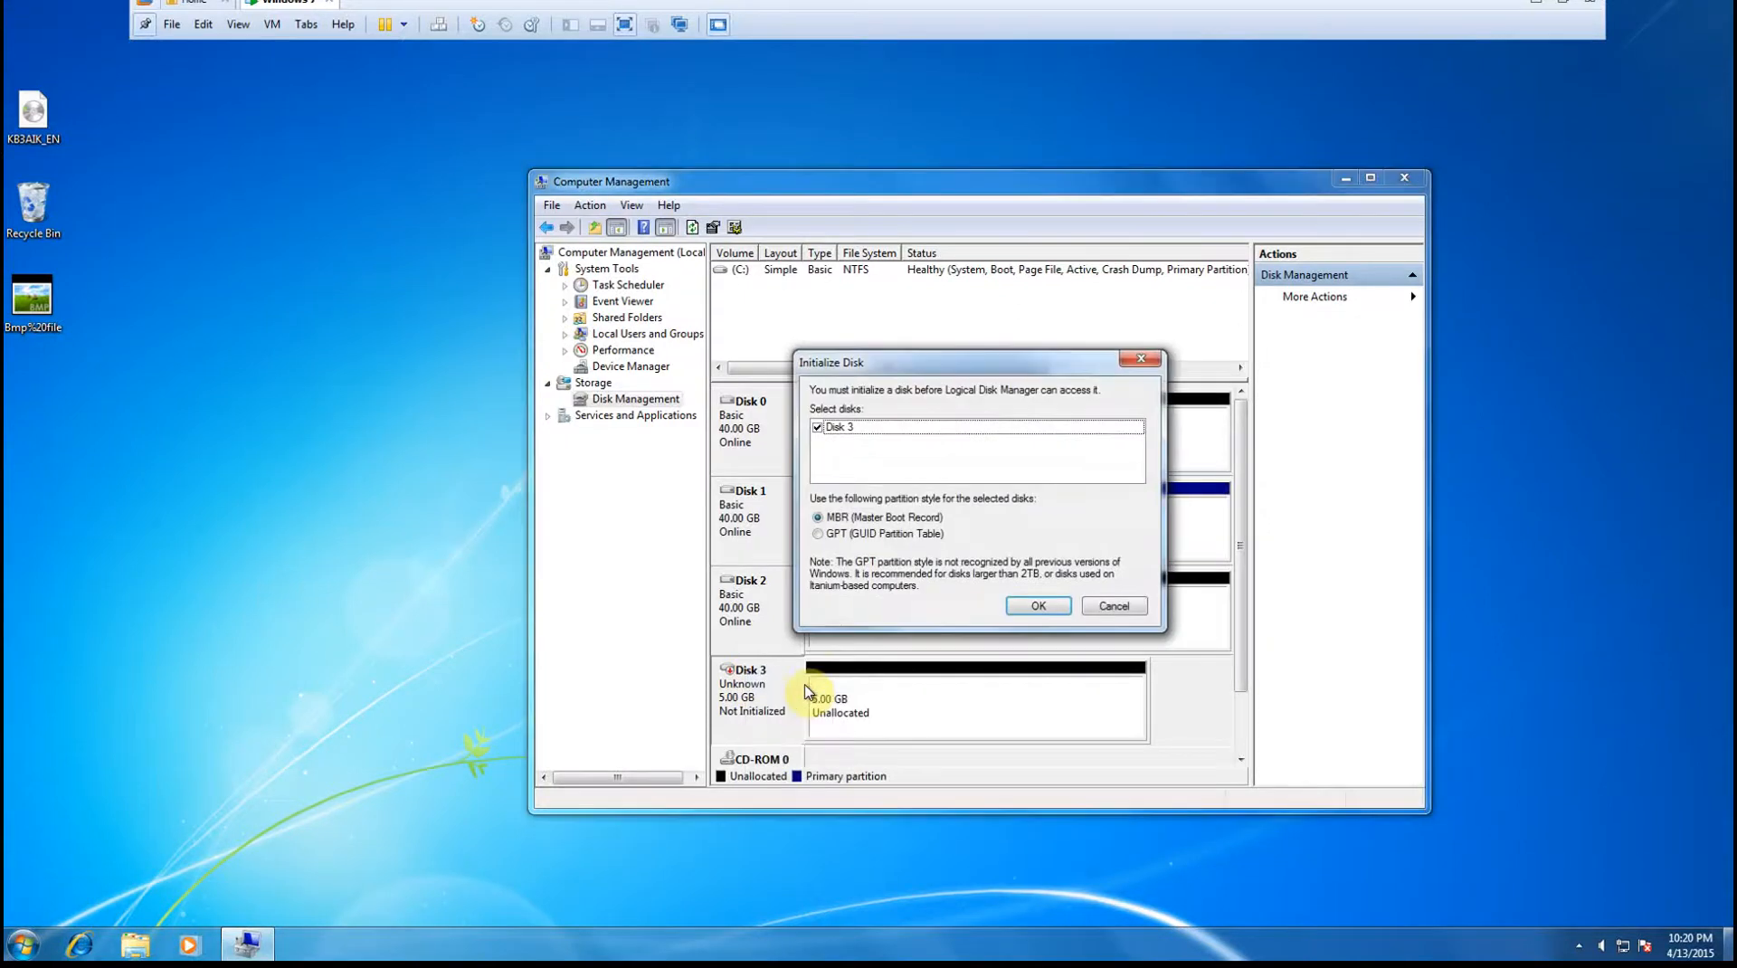
{"action": "left_click", "coordinate": [1038, 606]}
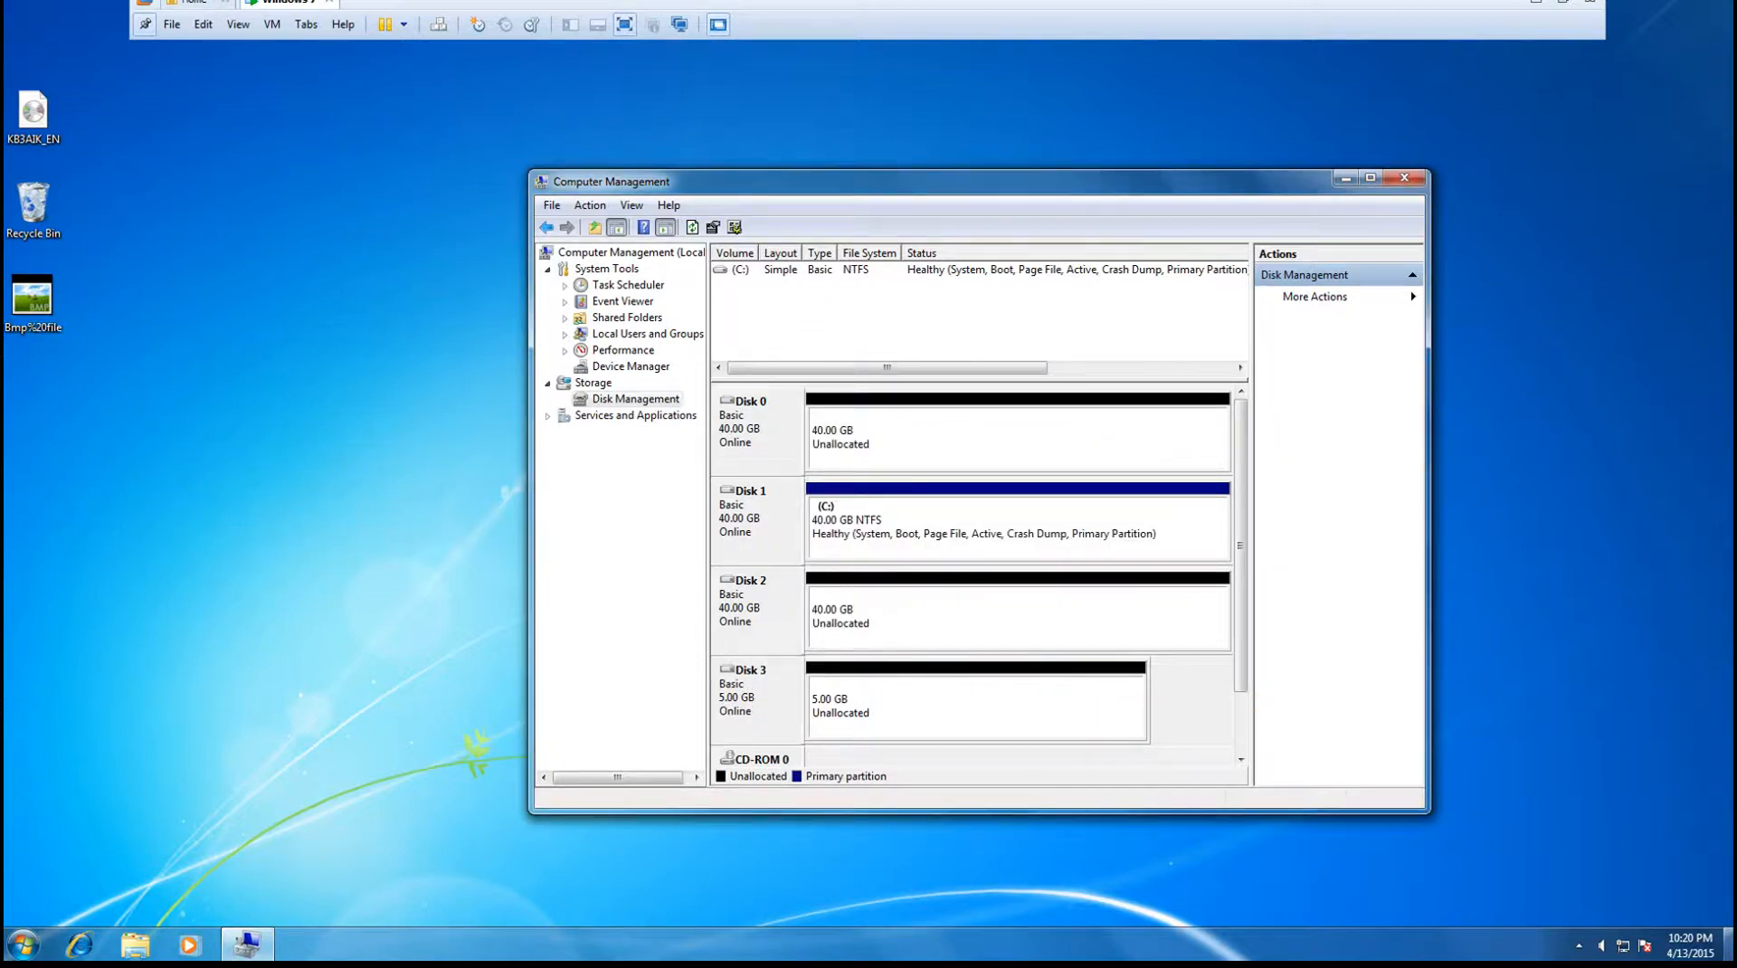
Set up a new simple volume on Disk 0's unallocated space with a size of 40957 MB and drive letter E.
{"action": "left_click", "coordinate": [1018, 438]}
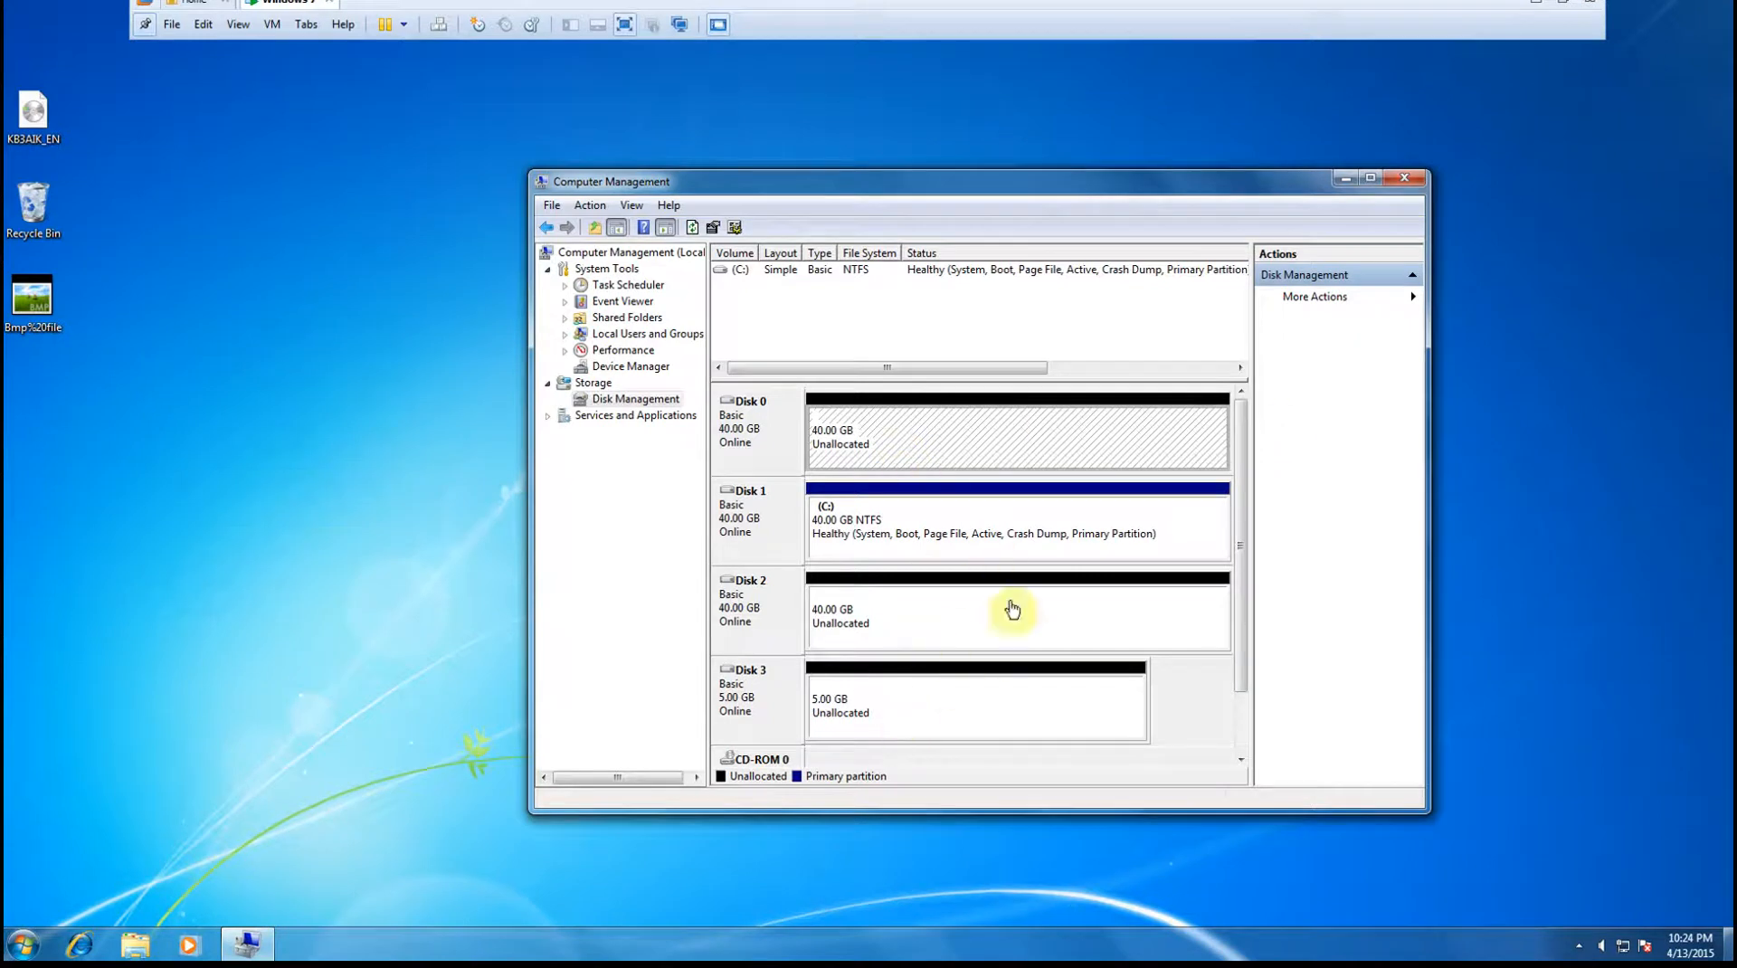
{"action": "right_click", "coordinate": [904, 444]}
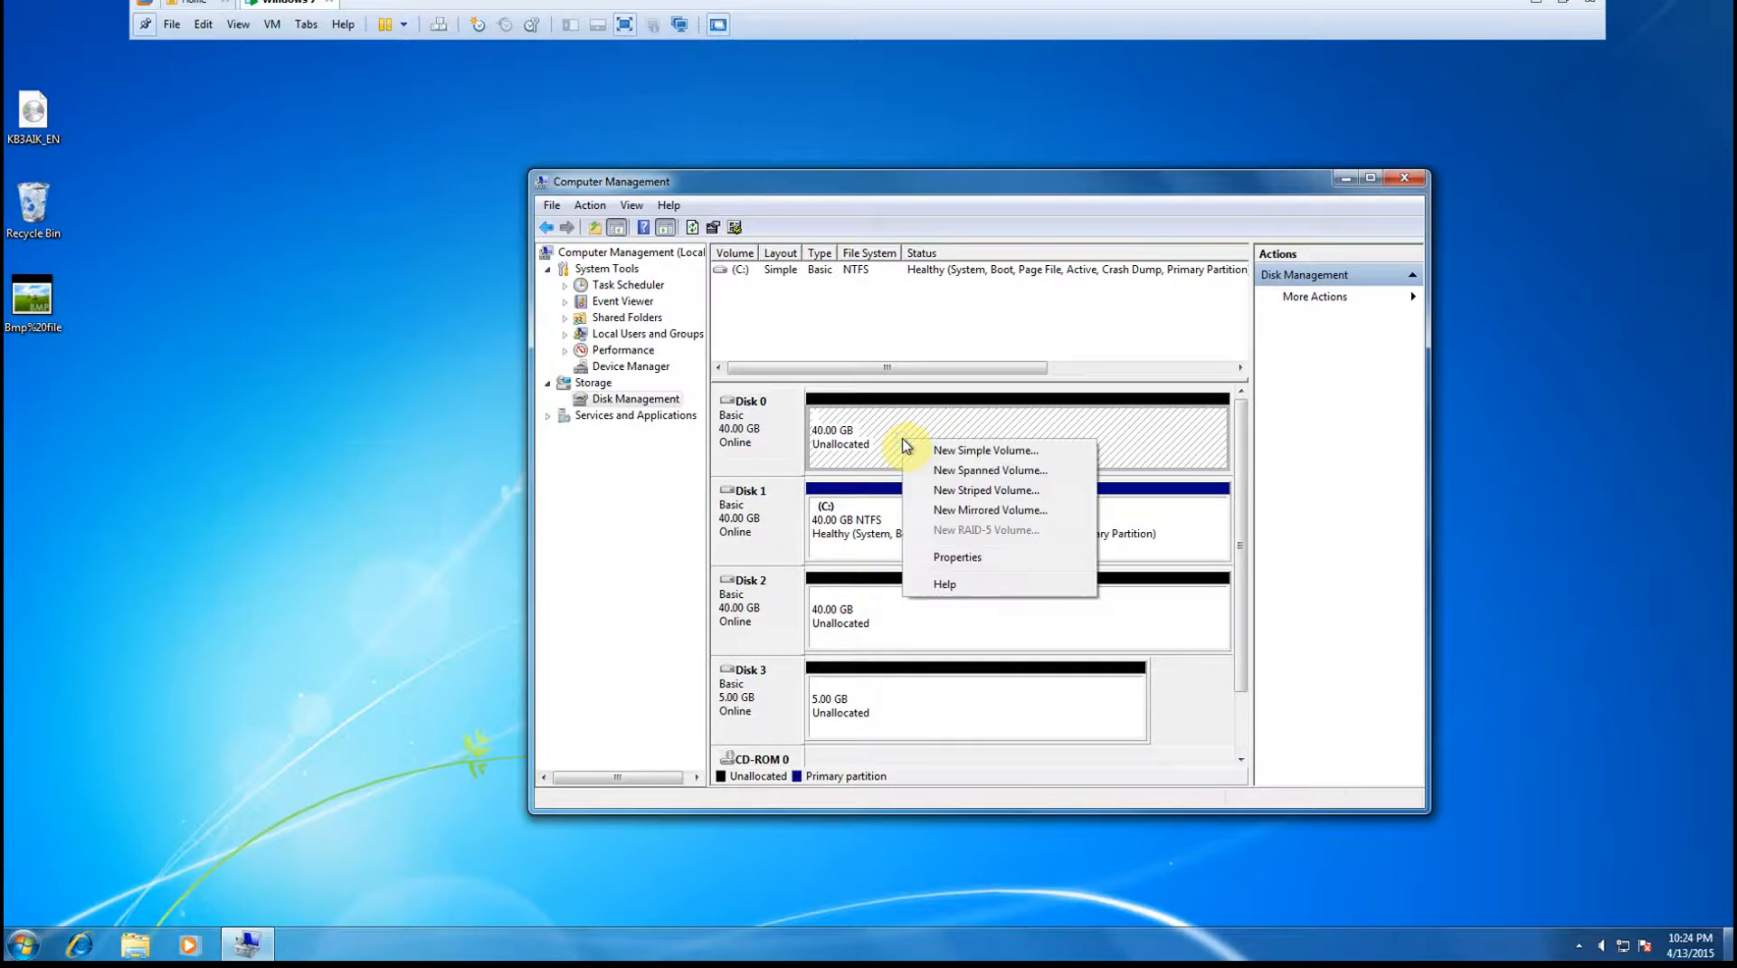
{"action": "left_click", "coordinate": [950, 452]}
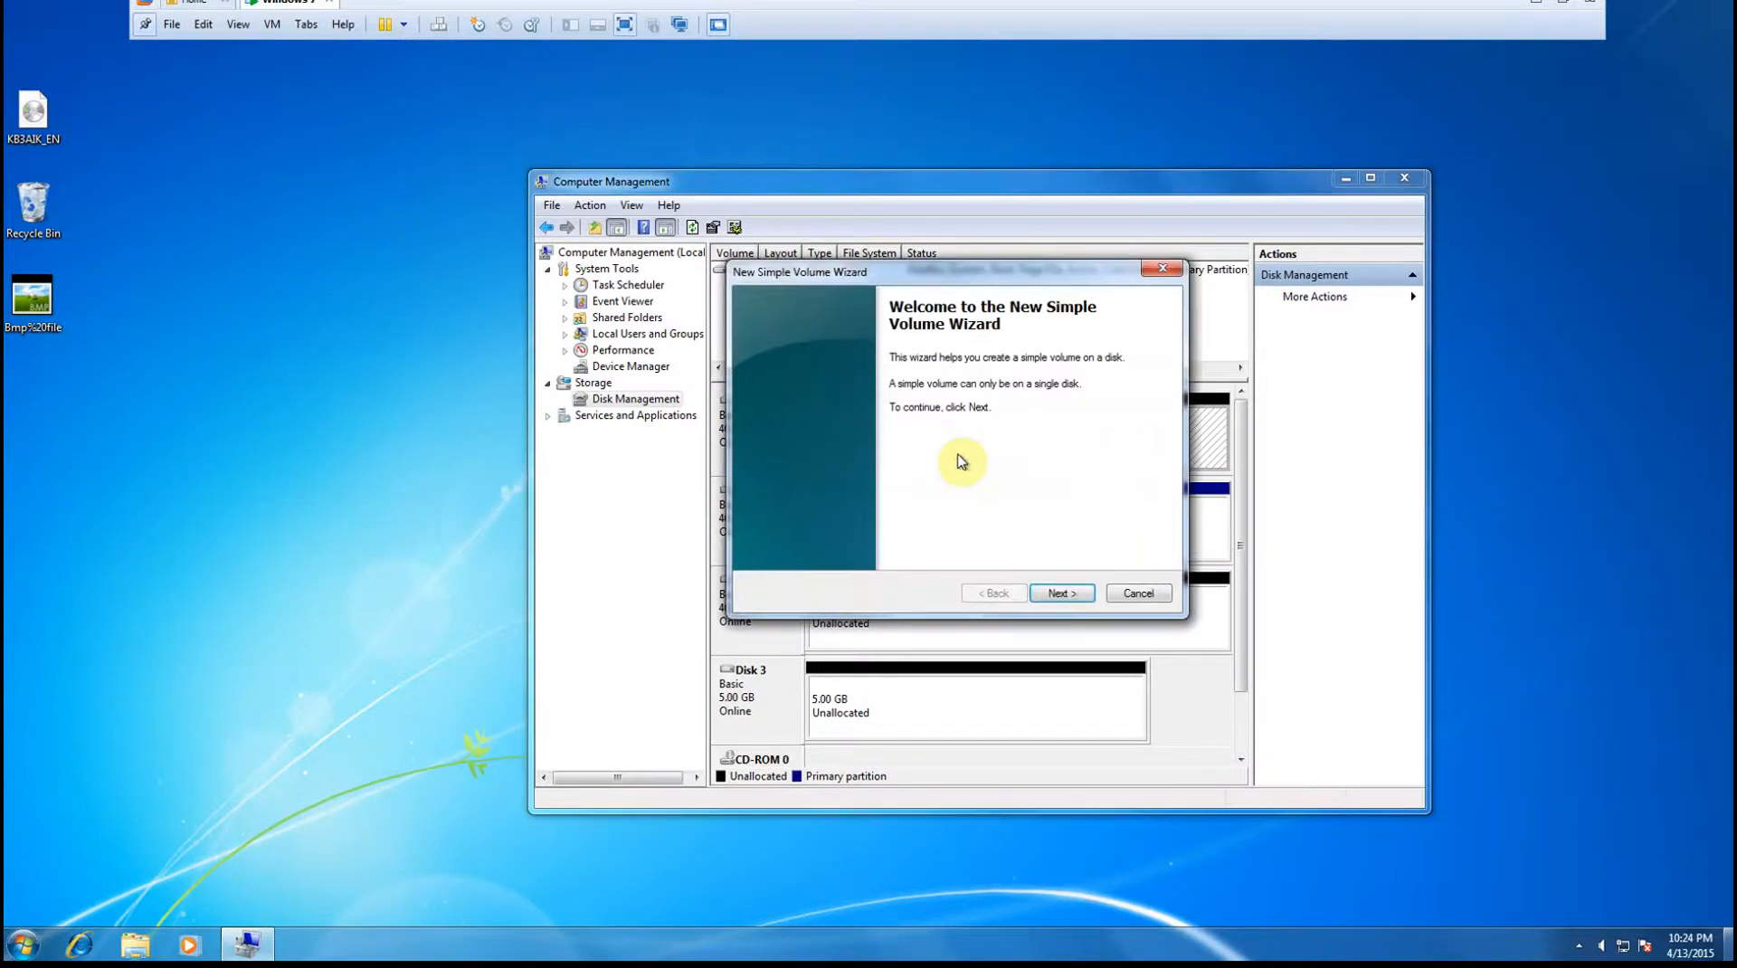
{"action": "left_click", "coordinate": [1057, 592]}
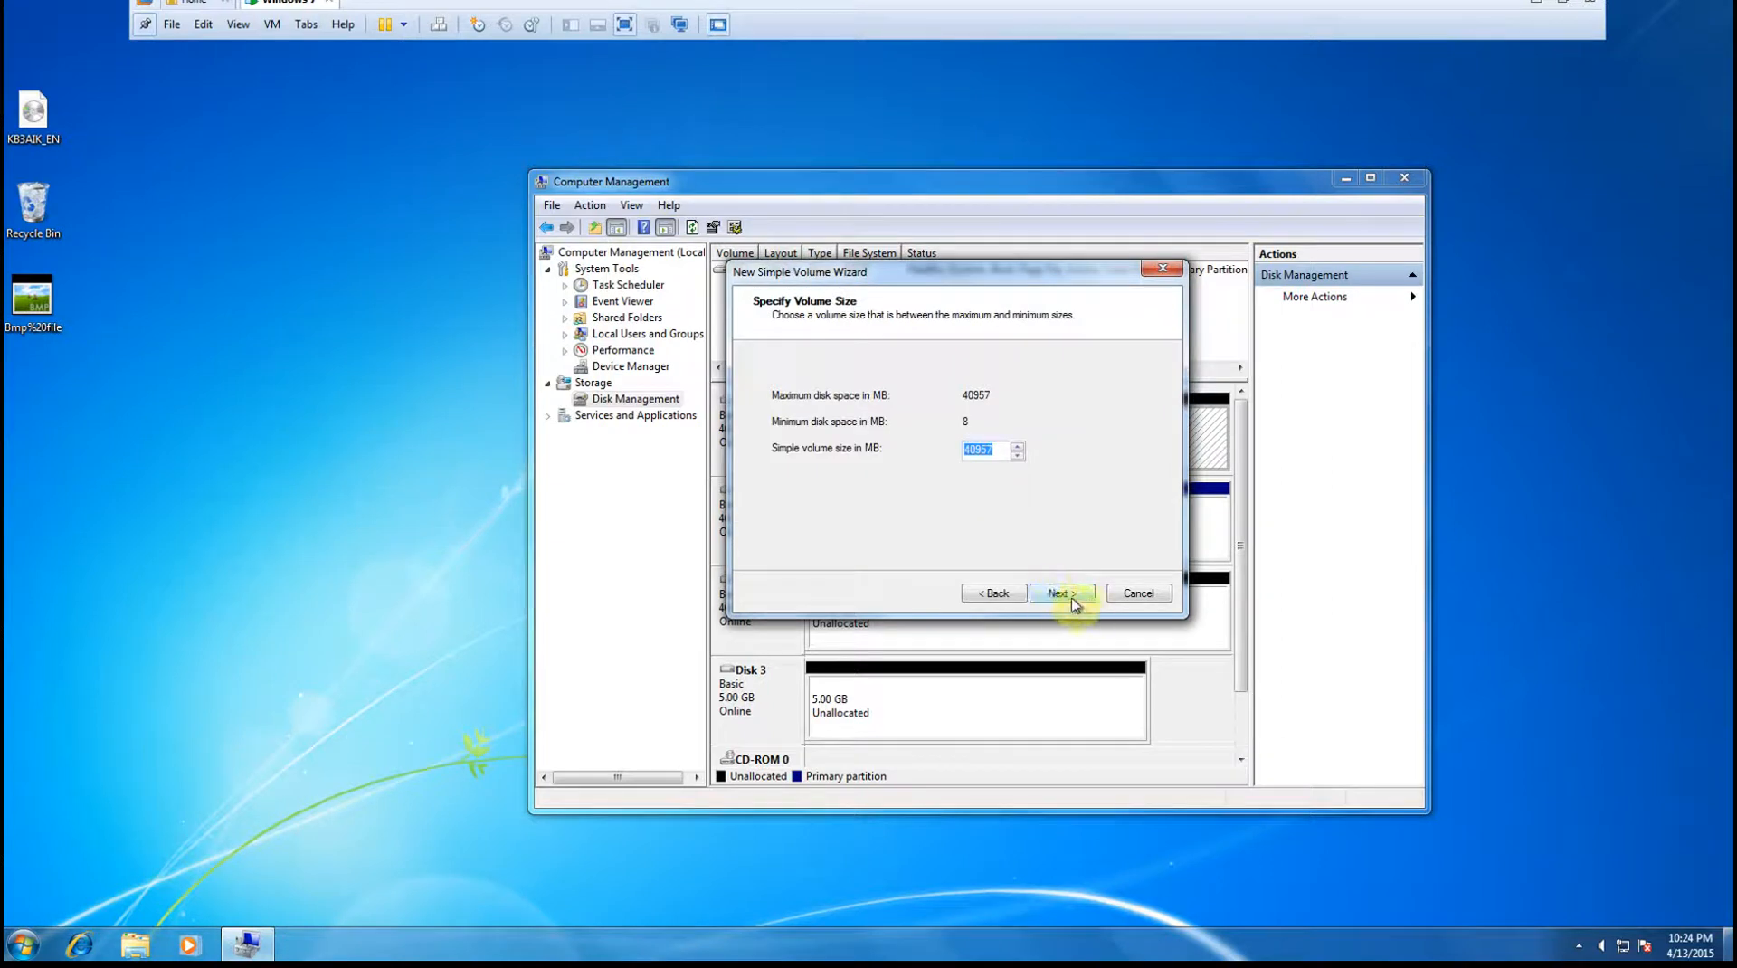
{"action": "left_click", "coordinate": [1063, 596]}
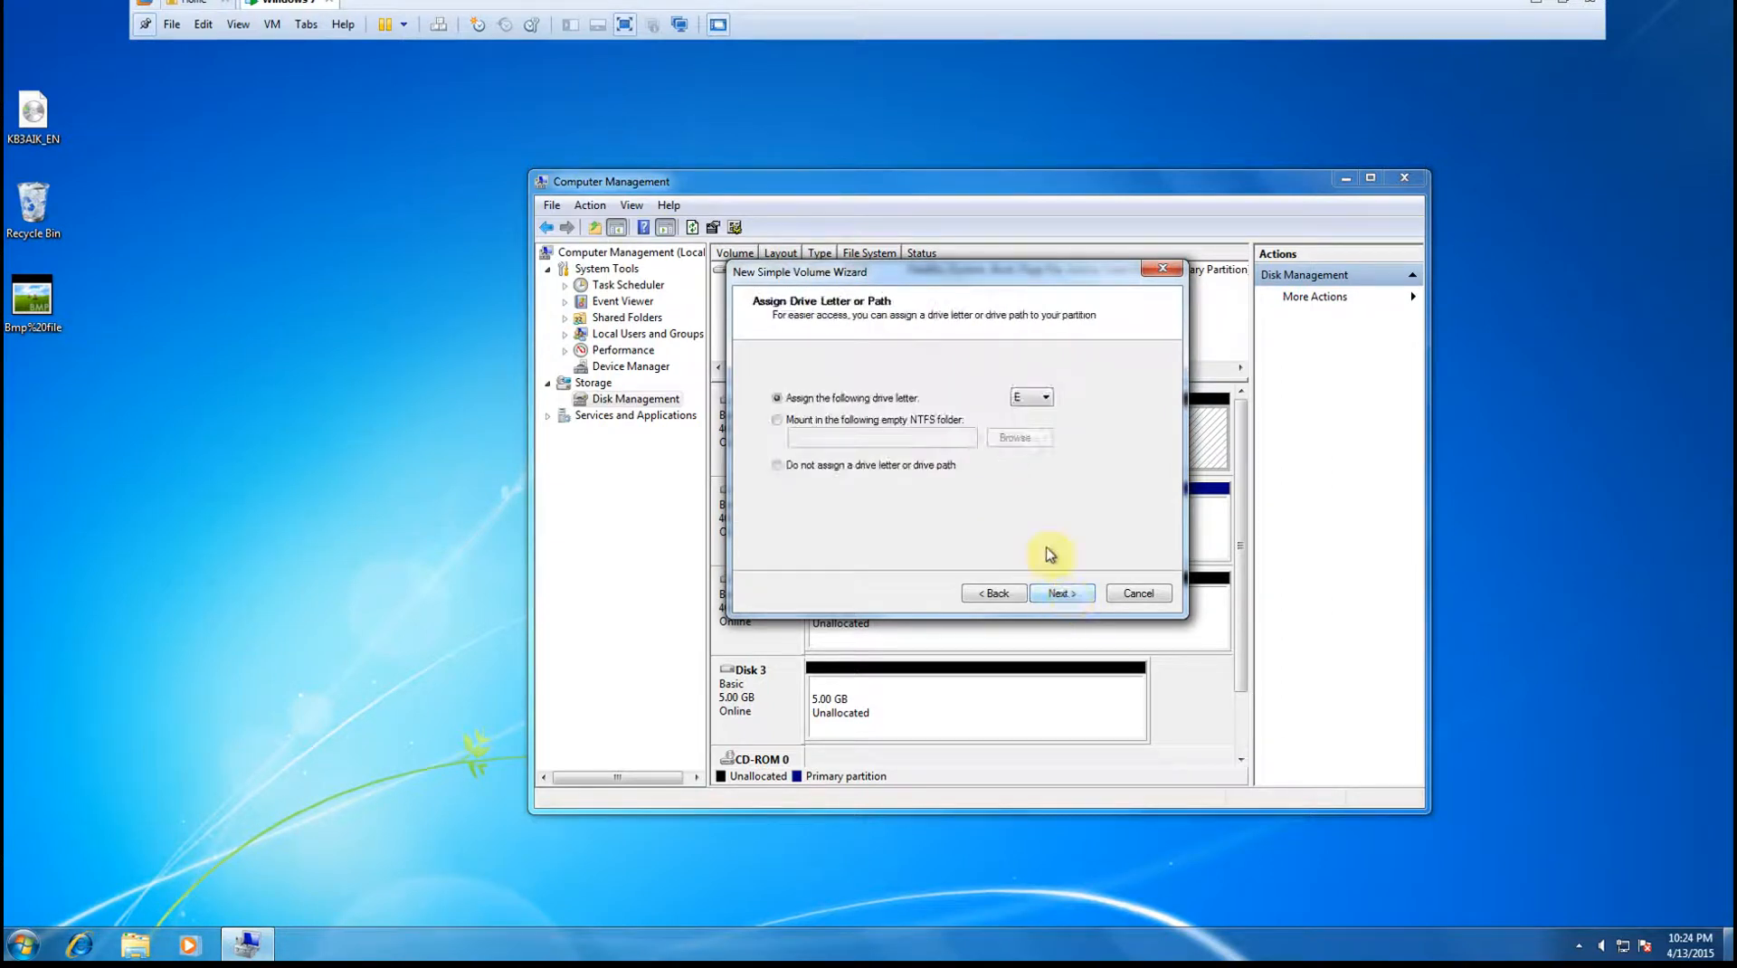
{"action": "left_click", "coordinate": [1060, 596]}
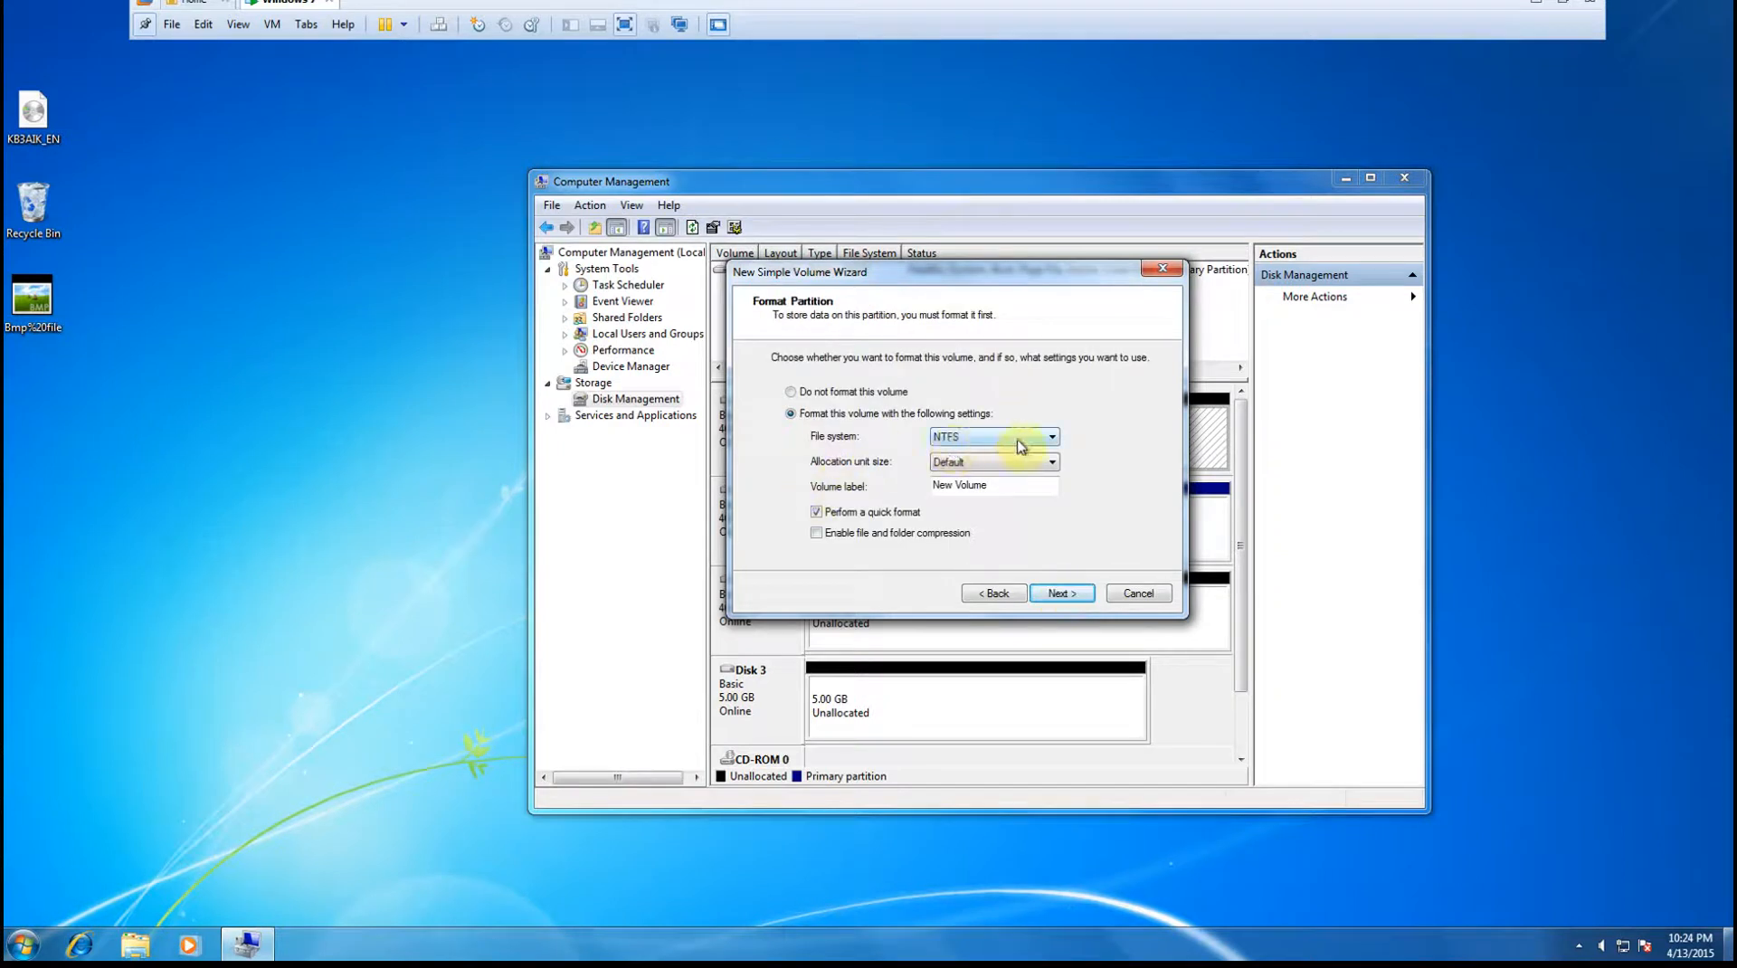
Label the new volume DataVol1 and create it with a quick NTFS format and the default allocation unit size.
{"action": "left_click", "coordinate": [1007, 490]}
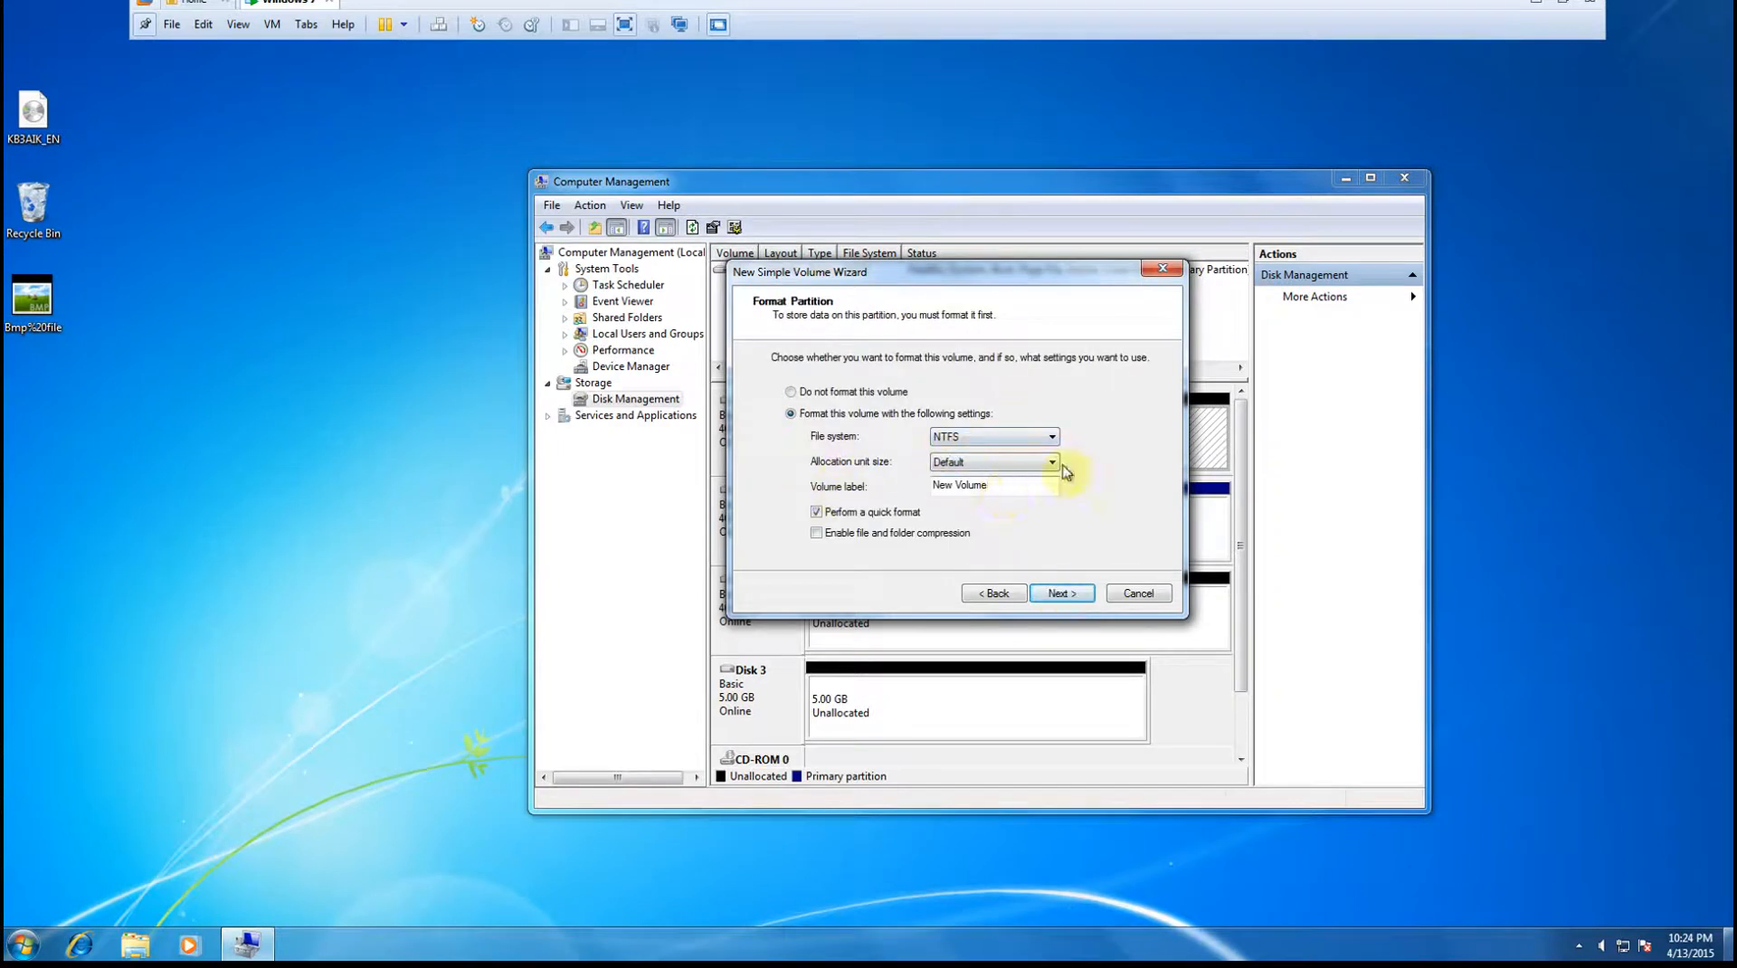
{"action": "key", "text": "BackSpace"}
{"action": "key", "text": "BackSpace"}
{"action": "key", "text": "BackSpace"}
{"action": "key", "text": "BackSpace"}
{"action": "key", "text": "BackSpace"}
{"action": "key", "text": "BackSpace"}
{"action": "key", "text": "BackSpace"}
{"action": "key", "text": "BackSpace"}
{"action": "key", "text": "BackSpace"}
{"action": "key", "text": "BackSpace"}
{"action": "type", "text": "DataVol1"}
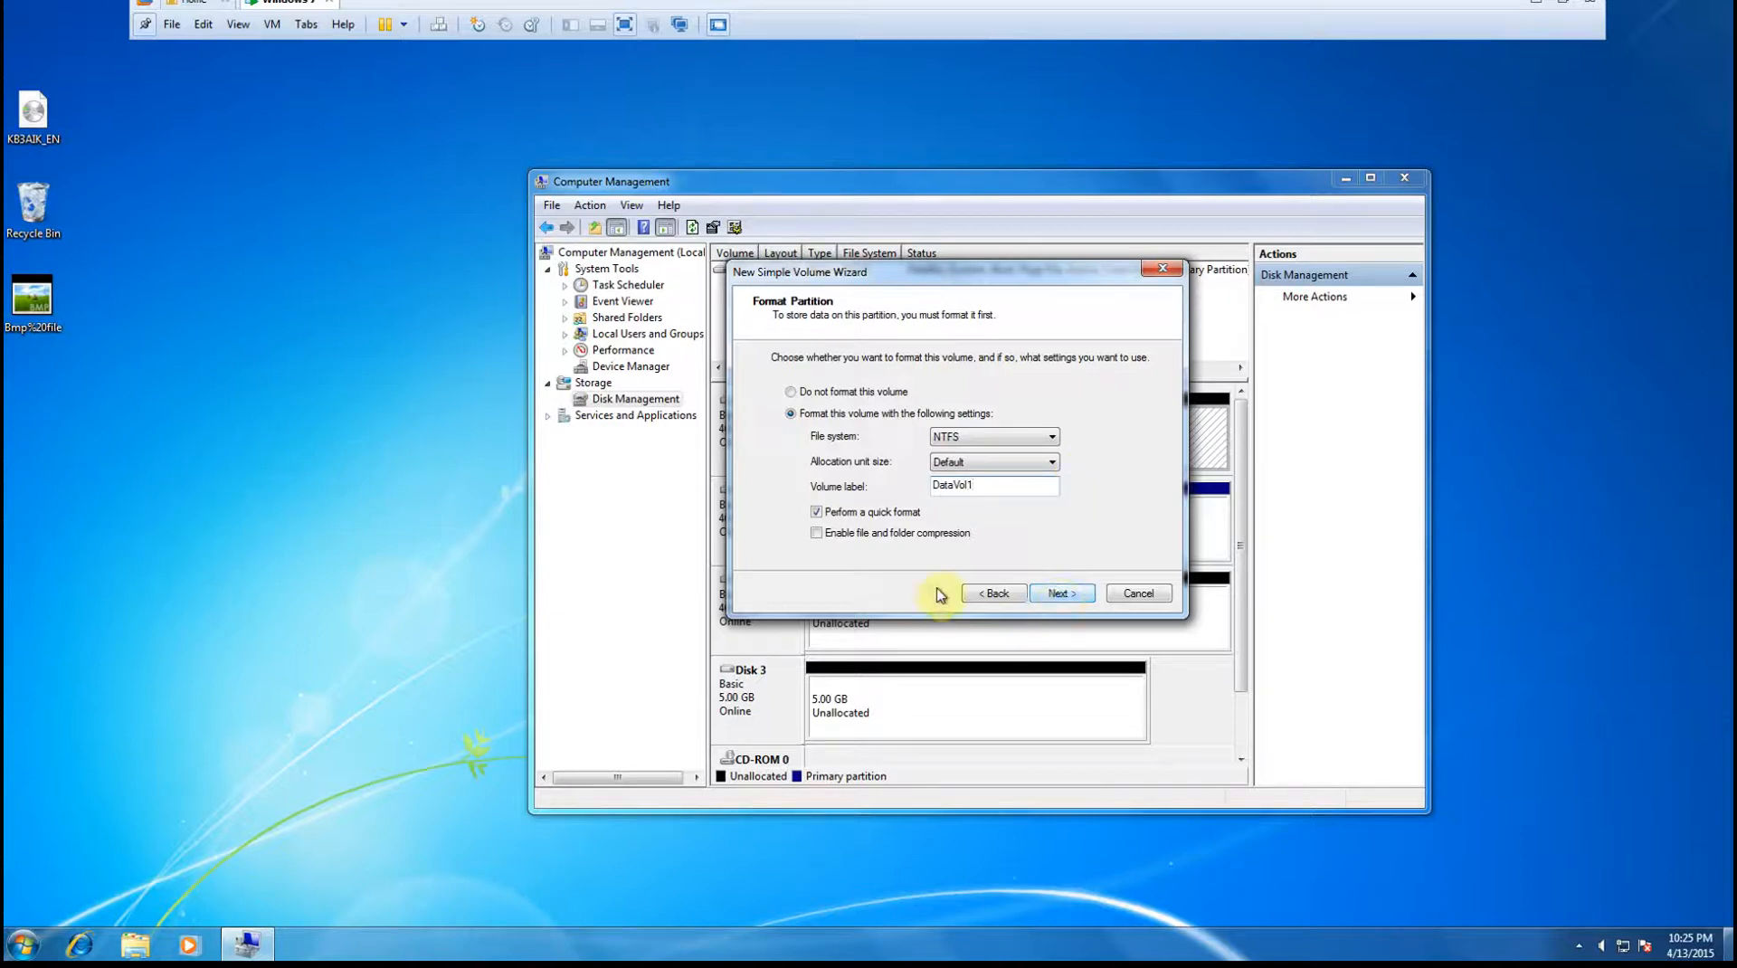
{"action": "left_click", "coordinate": [1059, 594]}
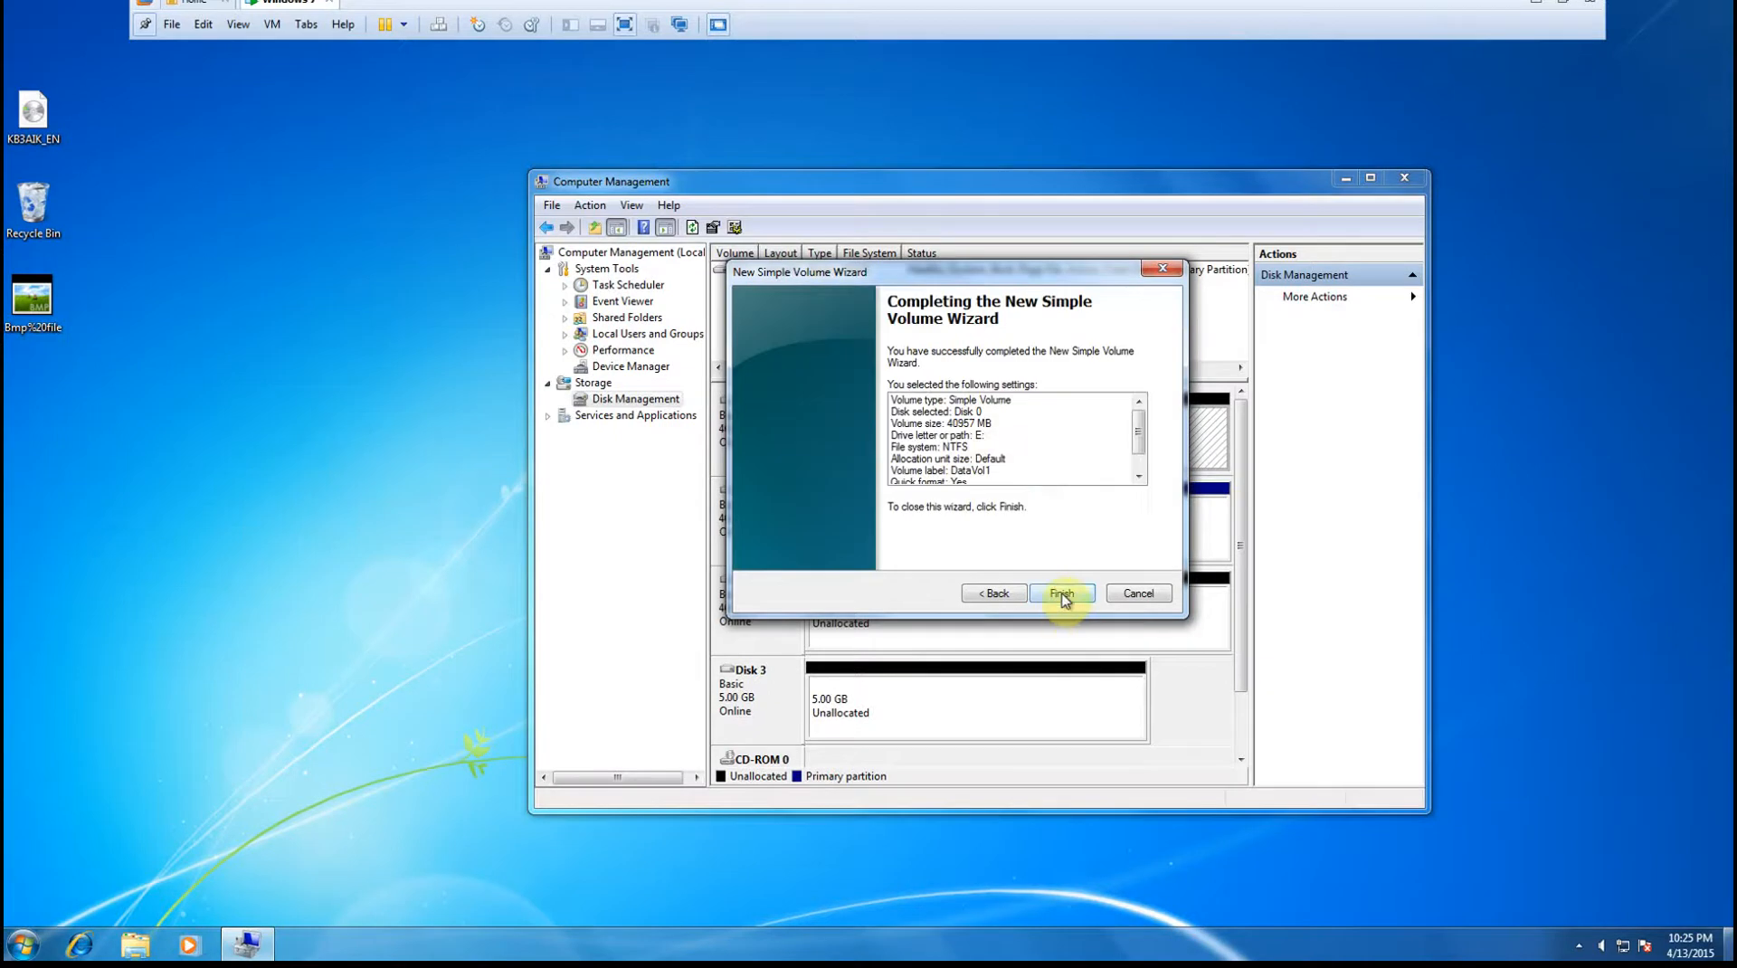
{"action": "left_click", "coordinate": [1063, 594]}
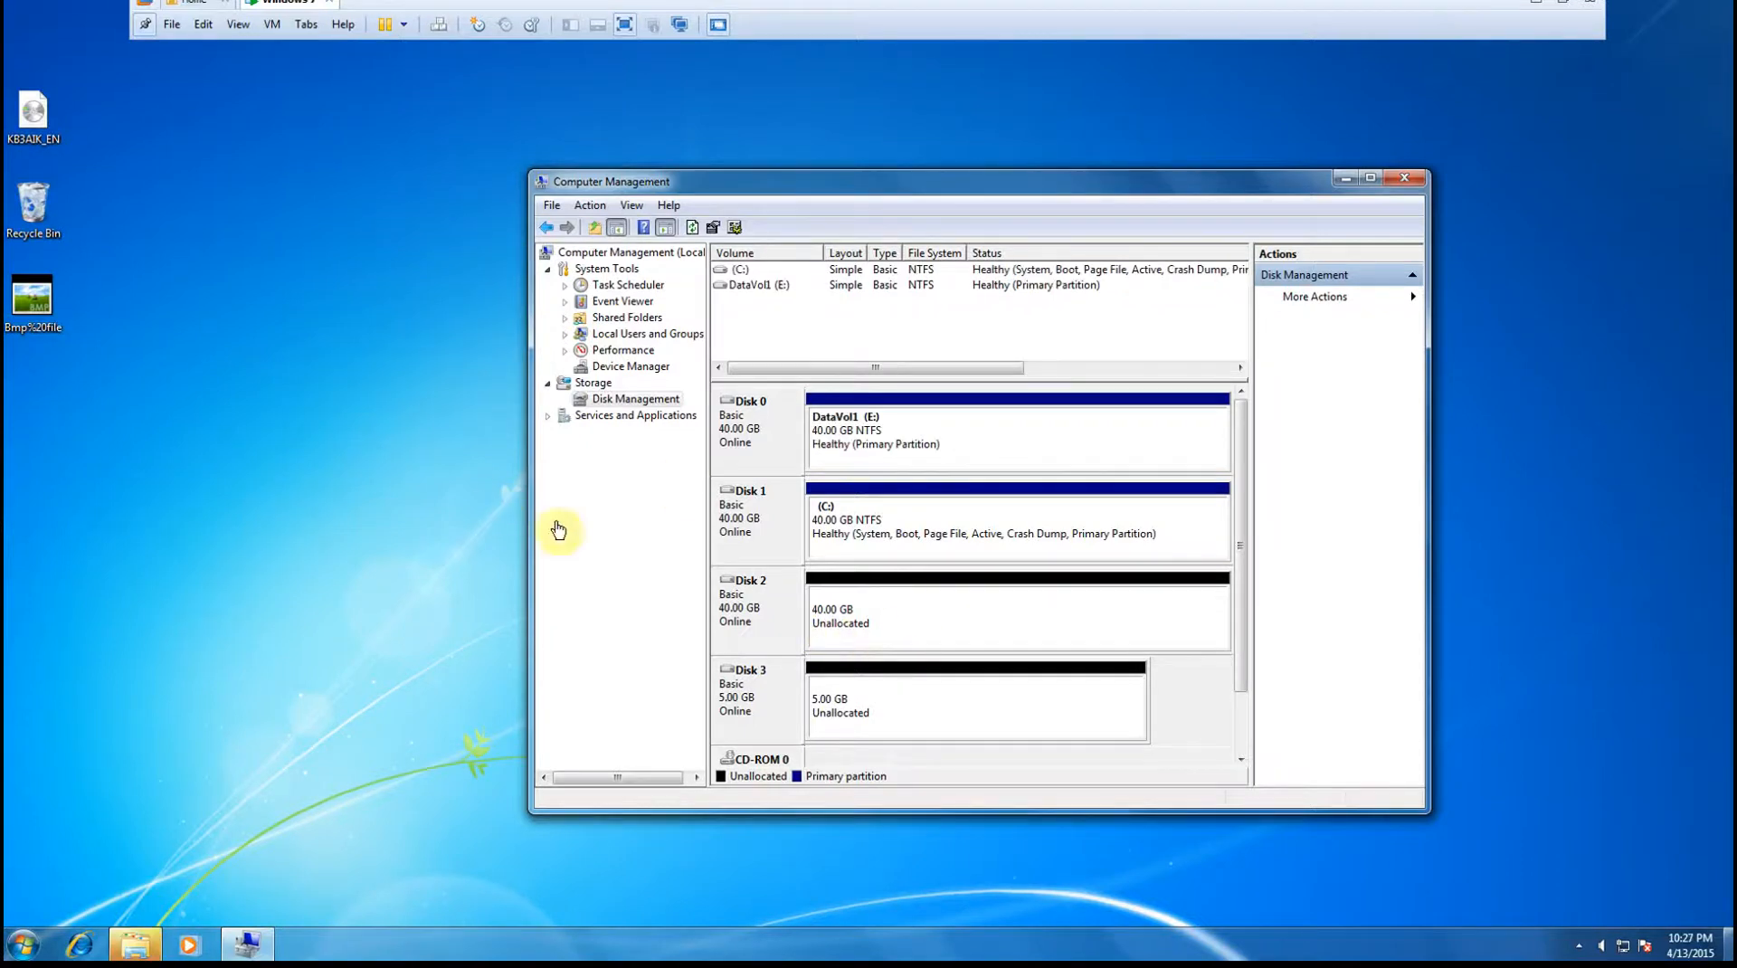
Set up a new simple volume on Disk 2's unallocated space with a size of 40957 MB and drive letter F.
{"action": "right_click", "coordinate": [909, 624]}
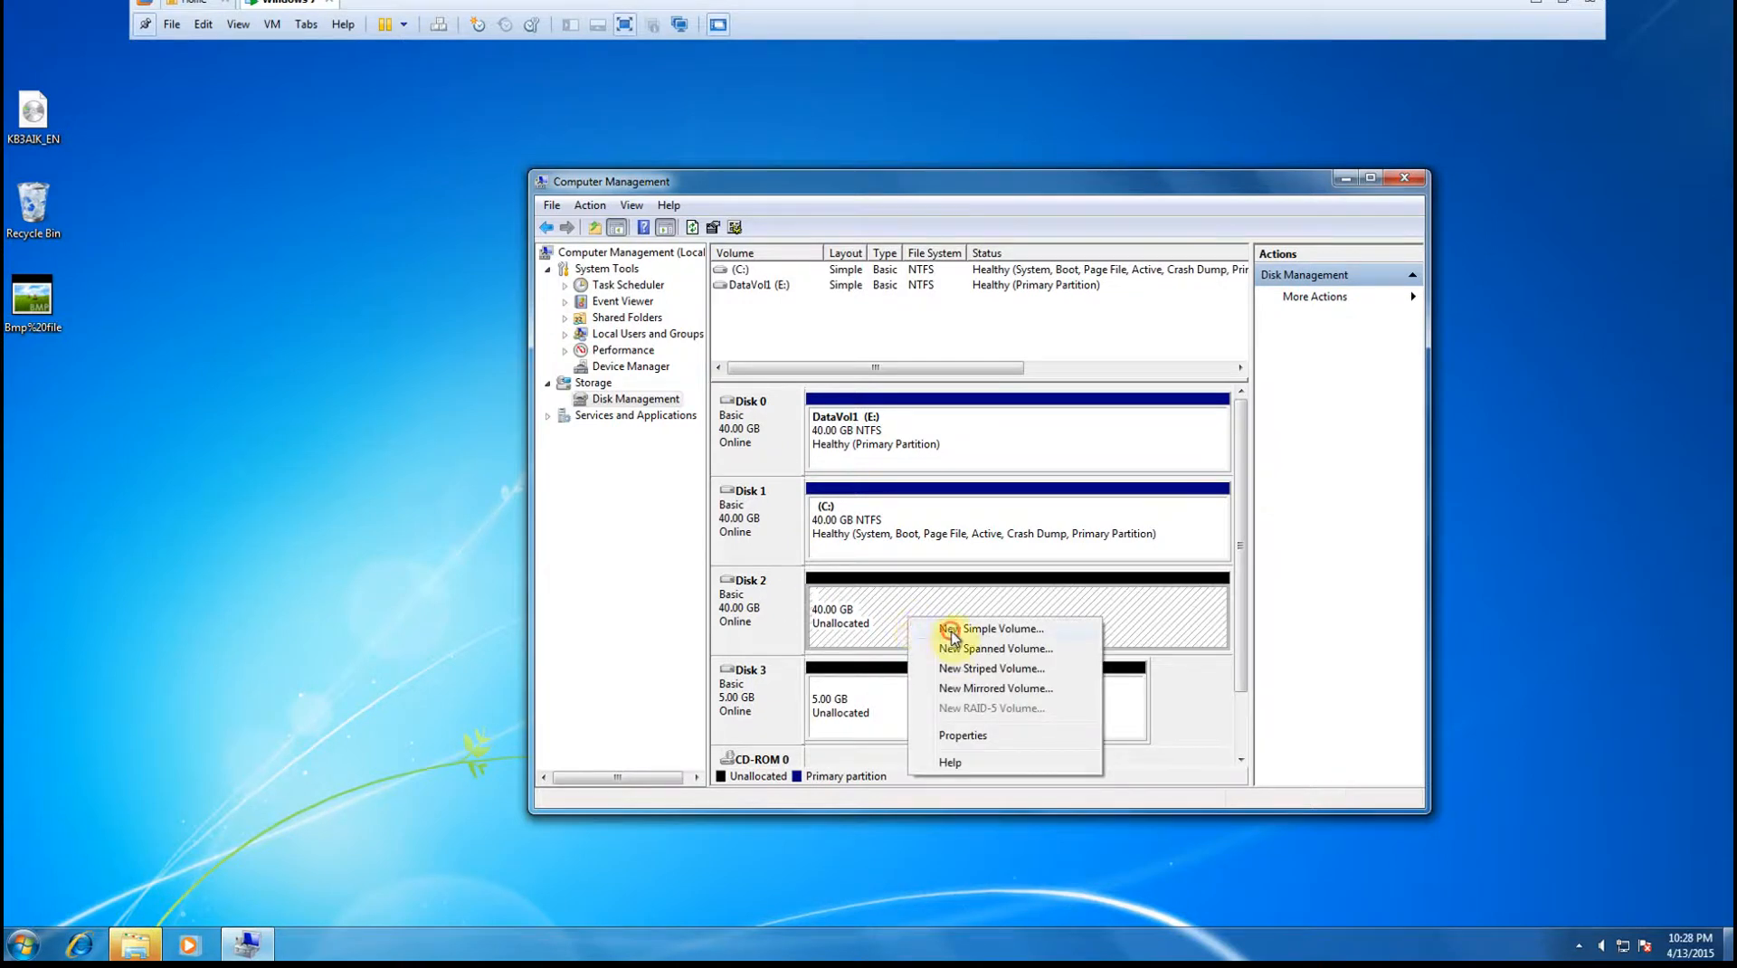
{"action": "left_click", "coordinate": [950, 631]}
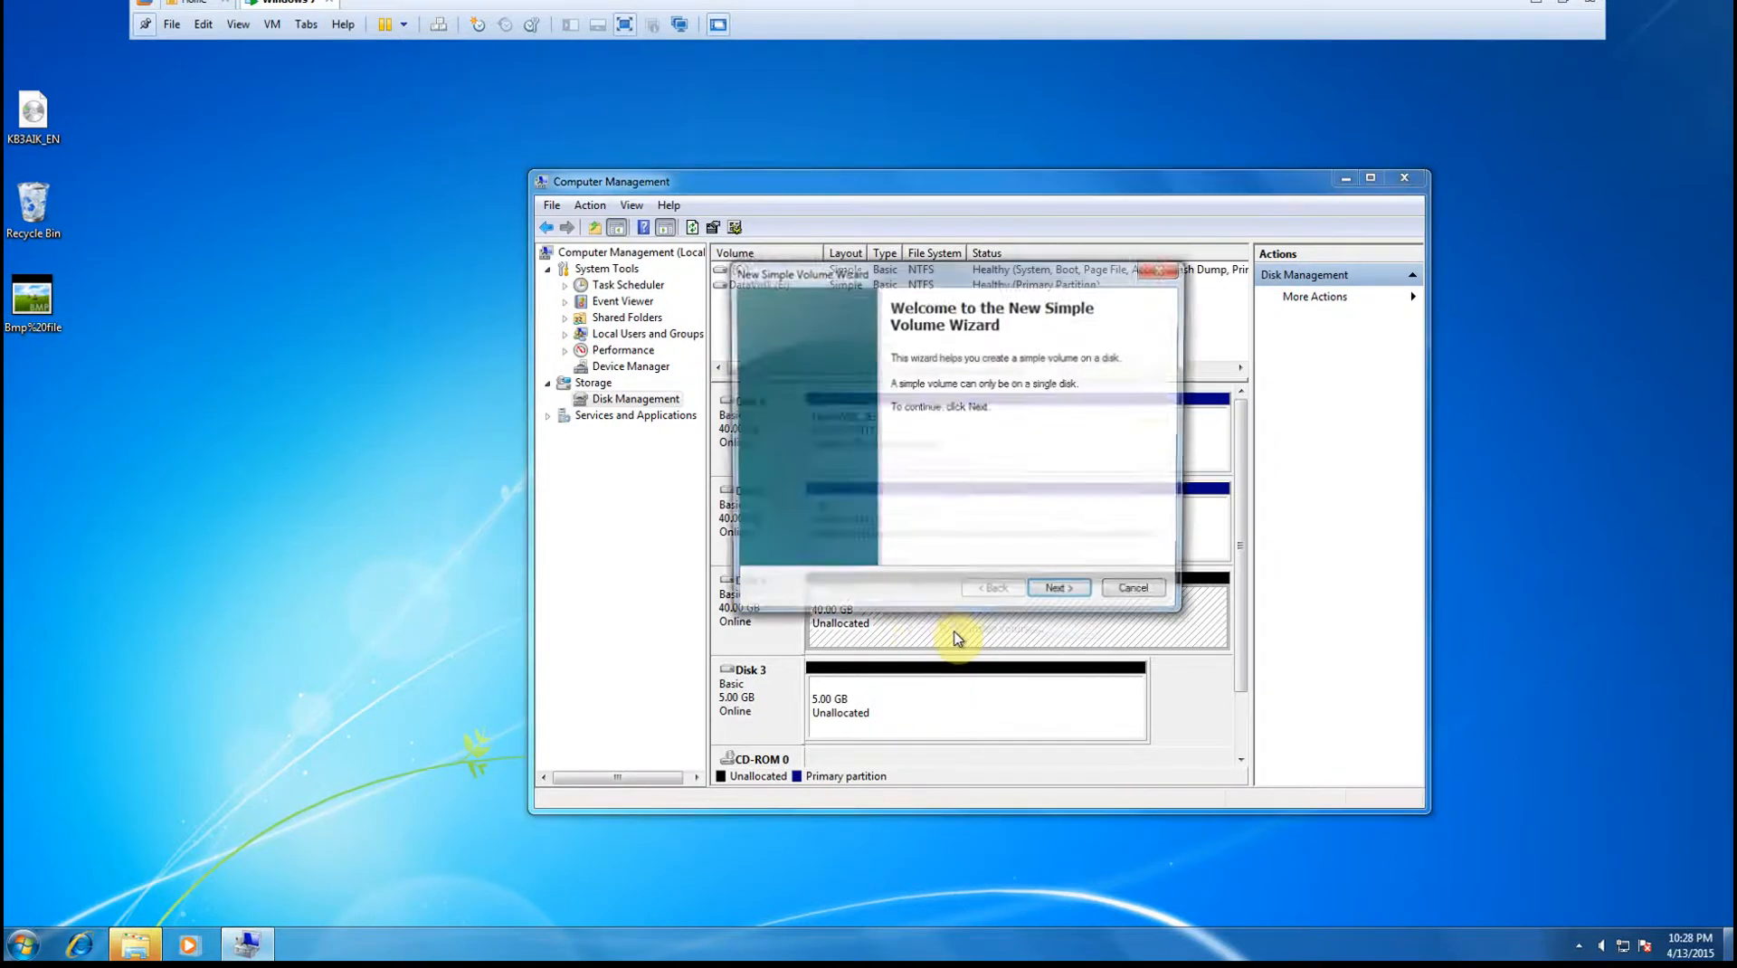
{"action": "left_click", "coordinate": [1061, 593]}
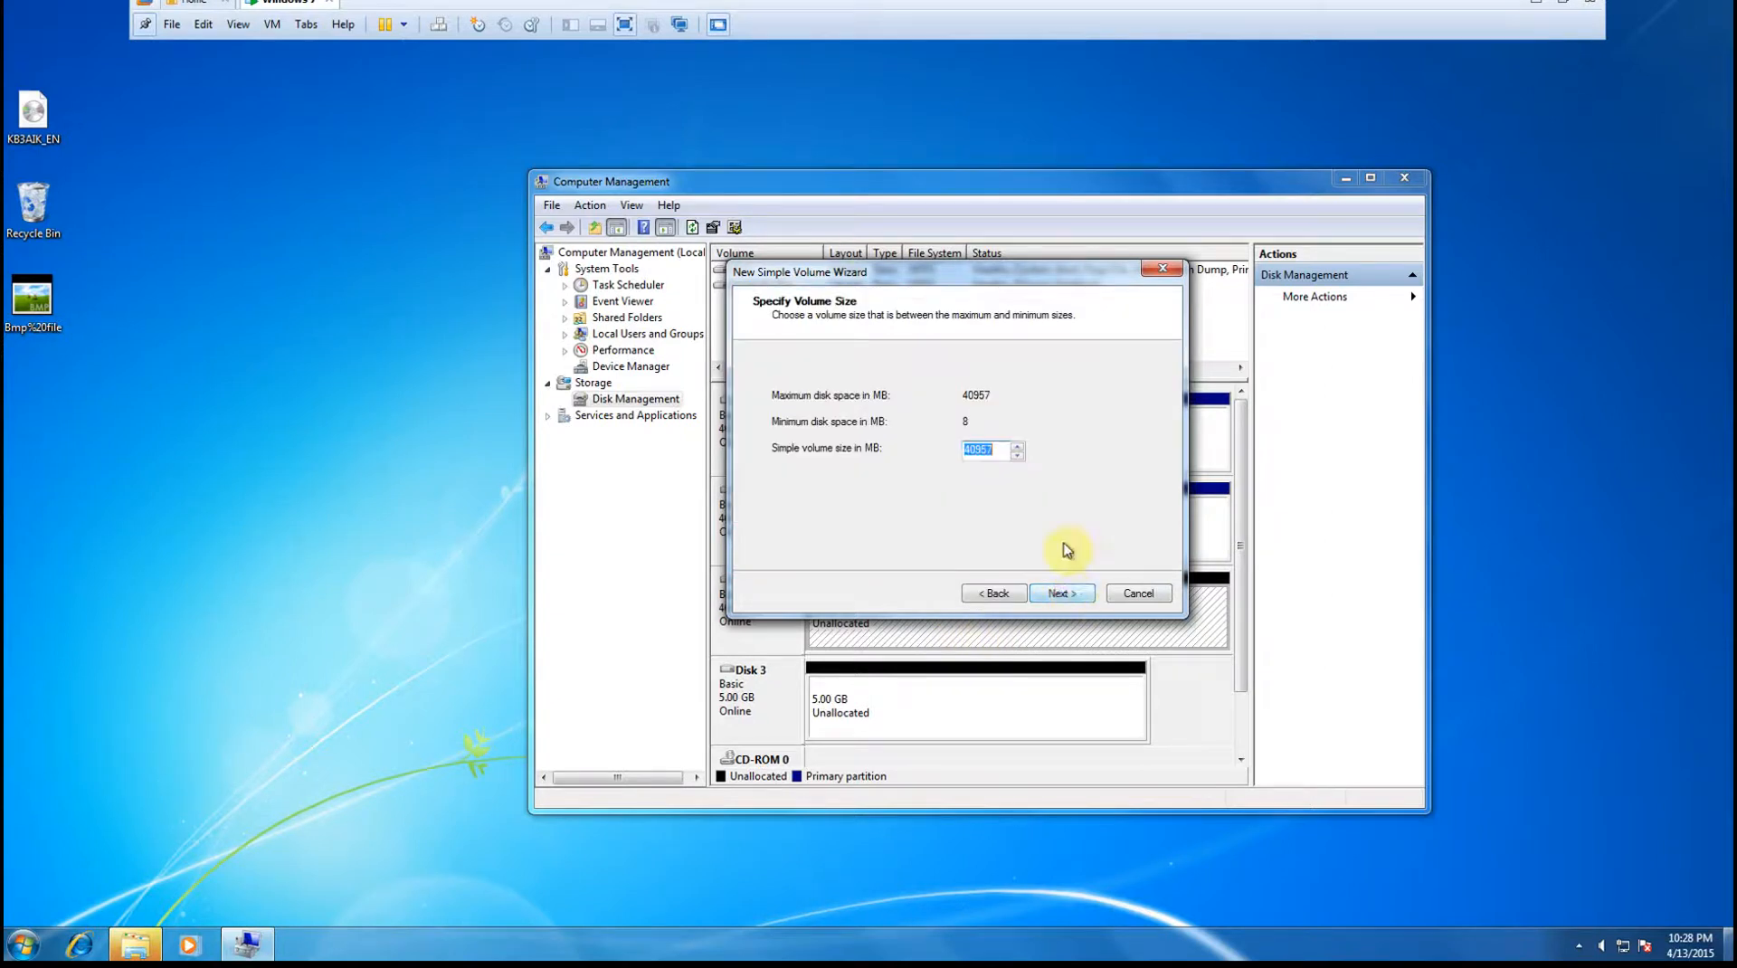
{"action": "left_click", "coordinate": [1062, 594]}
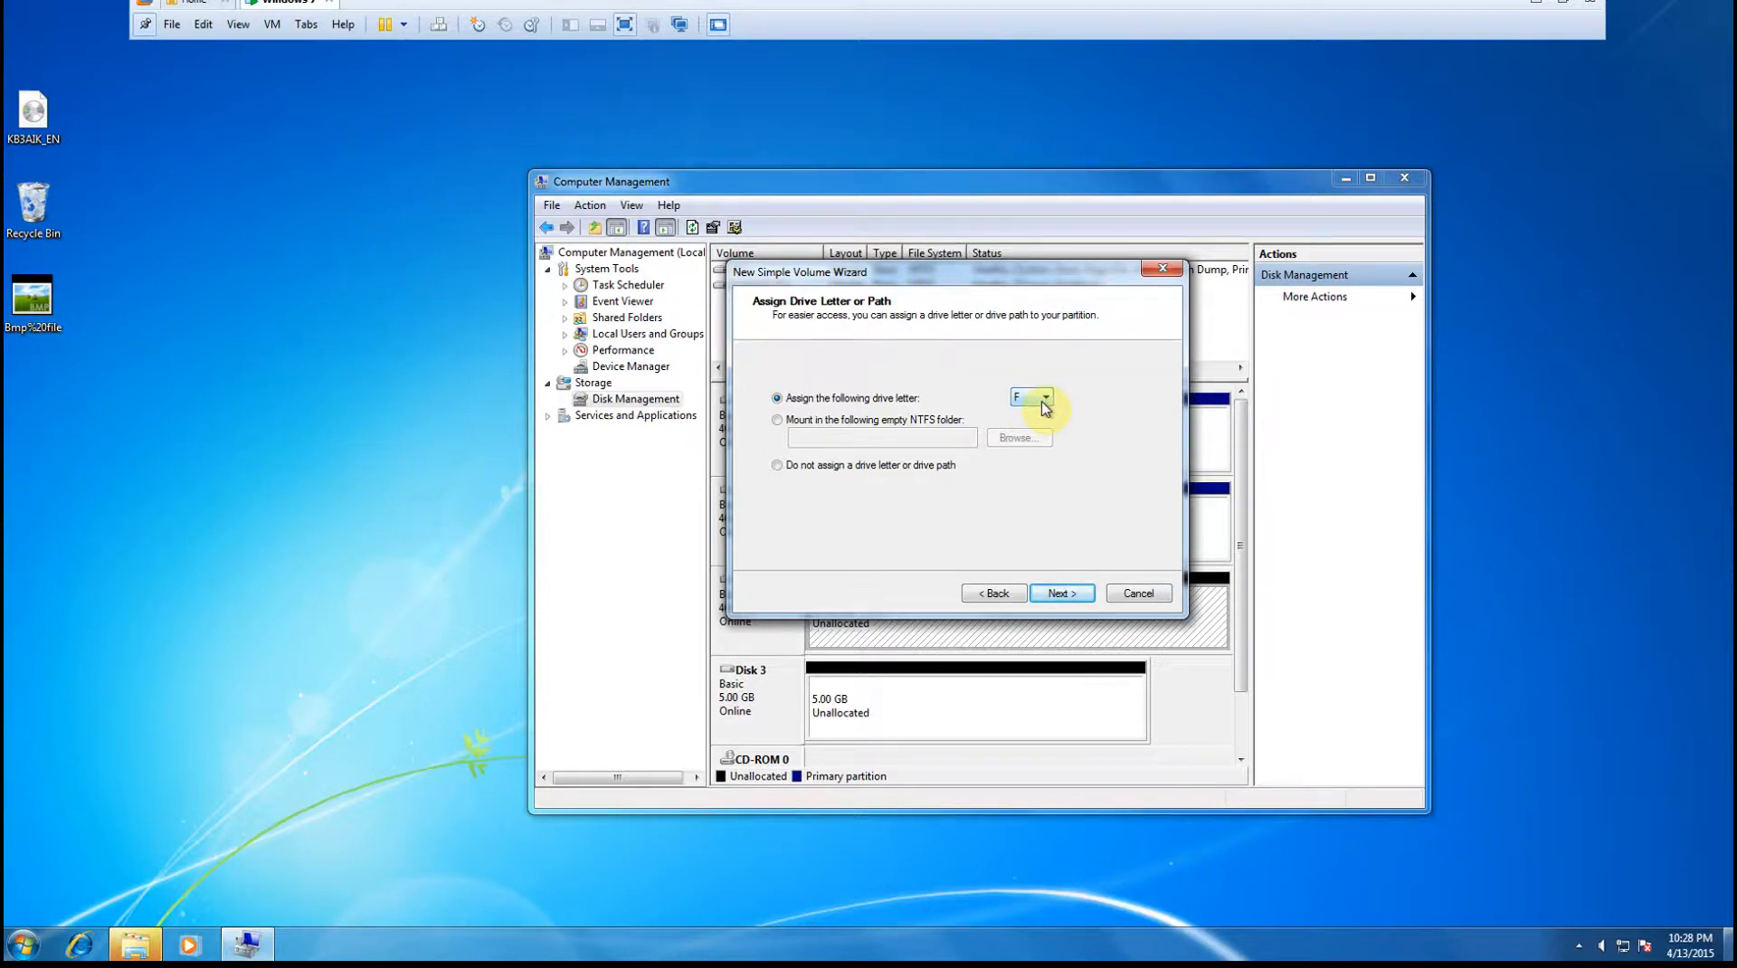
{"action": "left_click", "coordinate": [1054, 597]}
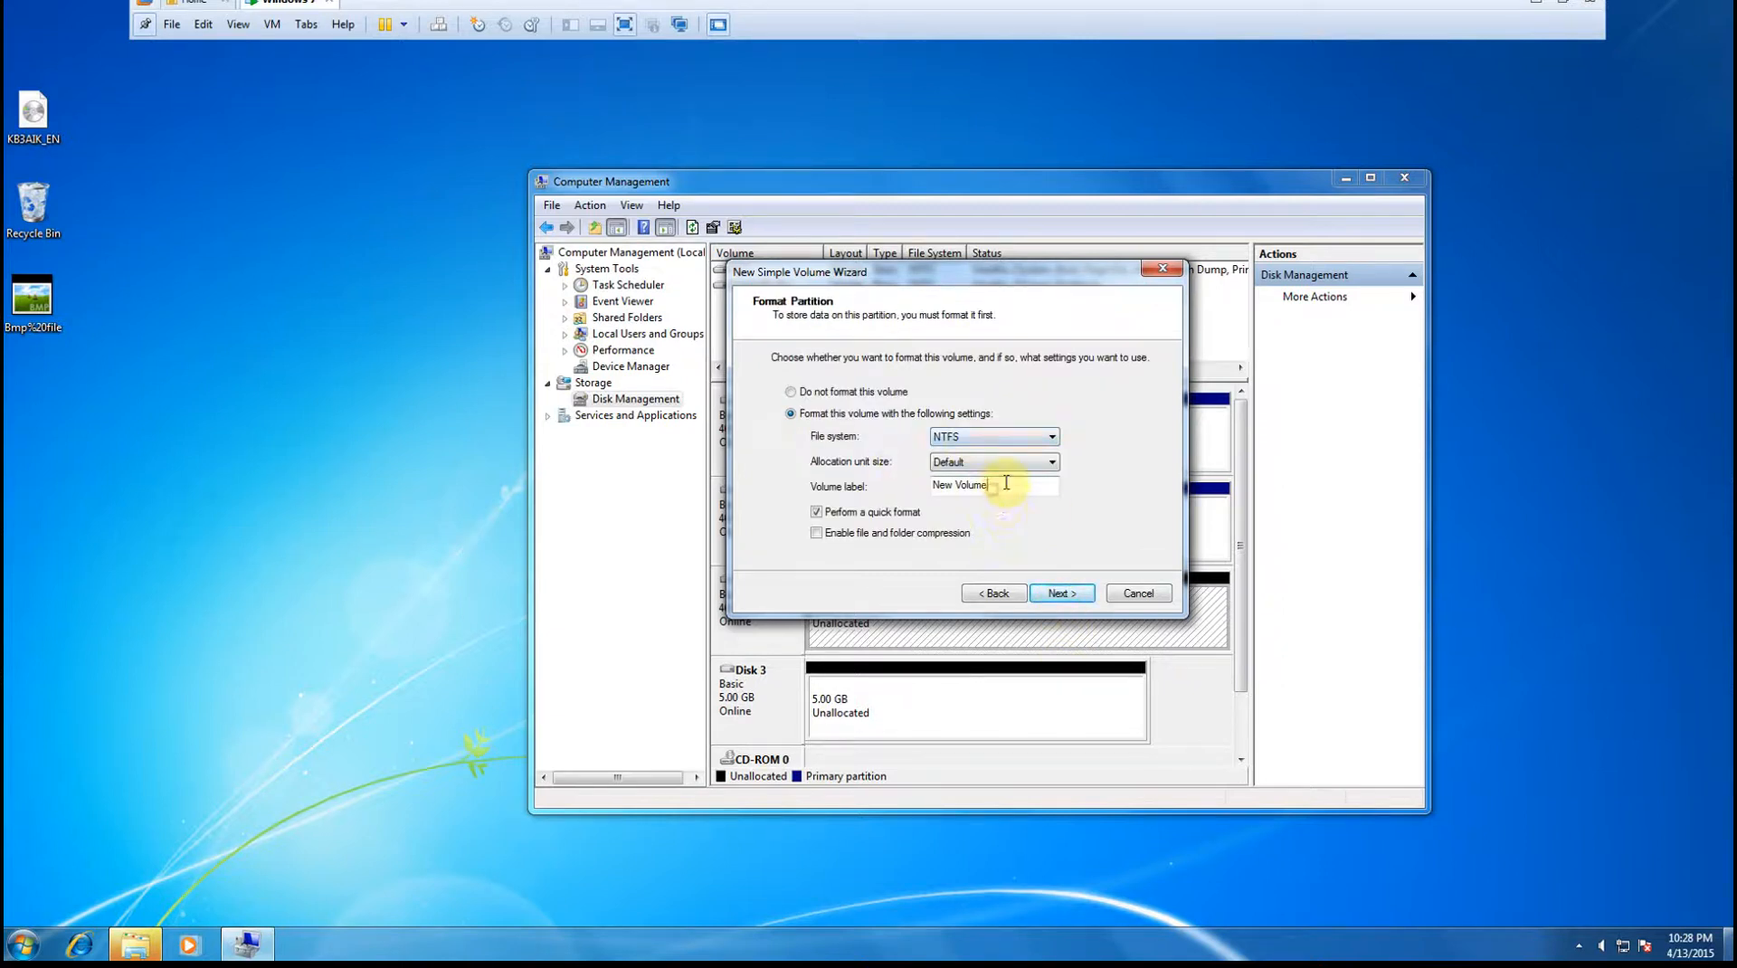
Label the Disk 2 volume DataVol2 and create it with a quick NTFS format and the default allocation unit size.
{"action": "key", "text": "BackSpace"}
{"action": "key", "text": "BackSpace"}
{"action": "key", "text": "BackSpace"}
{"action": "key", "text": "BackSpace"}
{"action": "key", "text": "BackSpace"}
{"action": "key", "text": "BackSpace"}
{"action": "key", "text": "BackSpace"}
{"action": "key", "text": "BackSpace"}
{"action": "key", "text": "BackSpace"}
{"action": "type", "text": "DataVol2"}
{"action": "left_click", "coordinate": [1060, 593]}
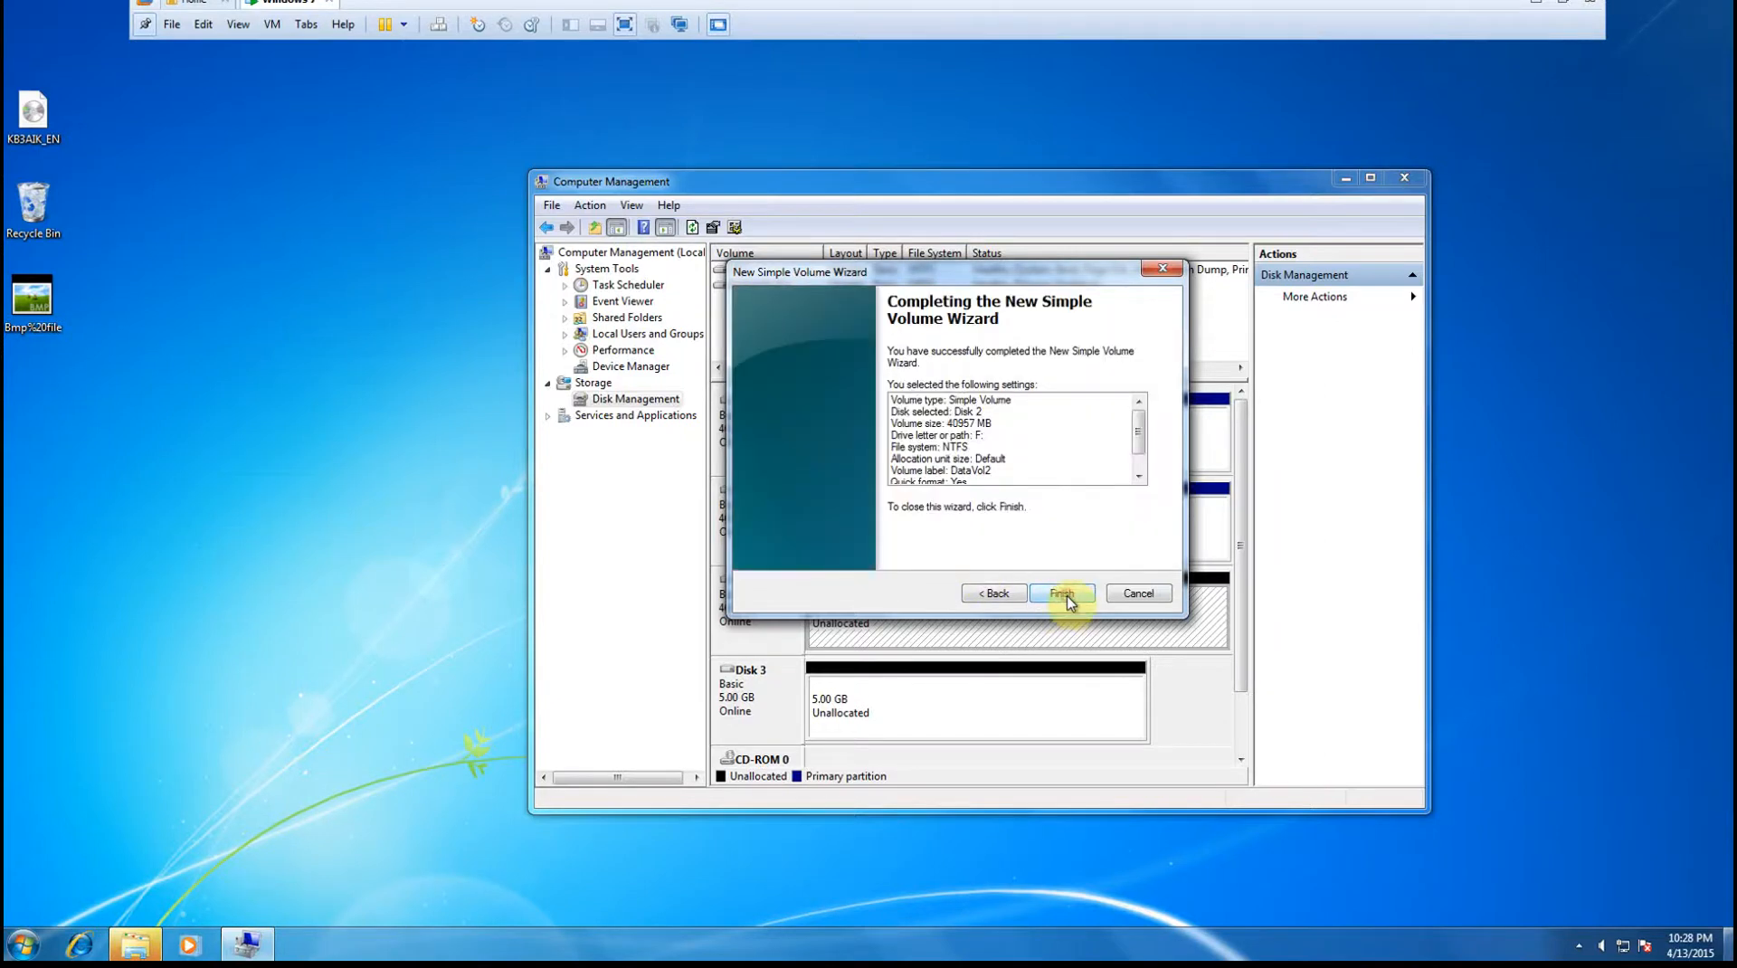
{"action": "left_click", "coordinate": [1064, 593]}
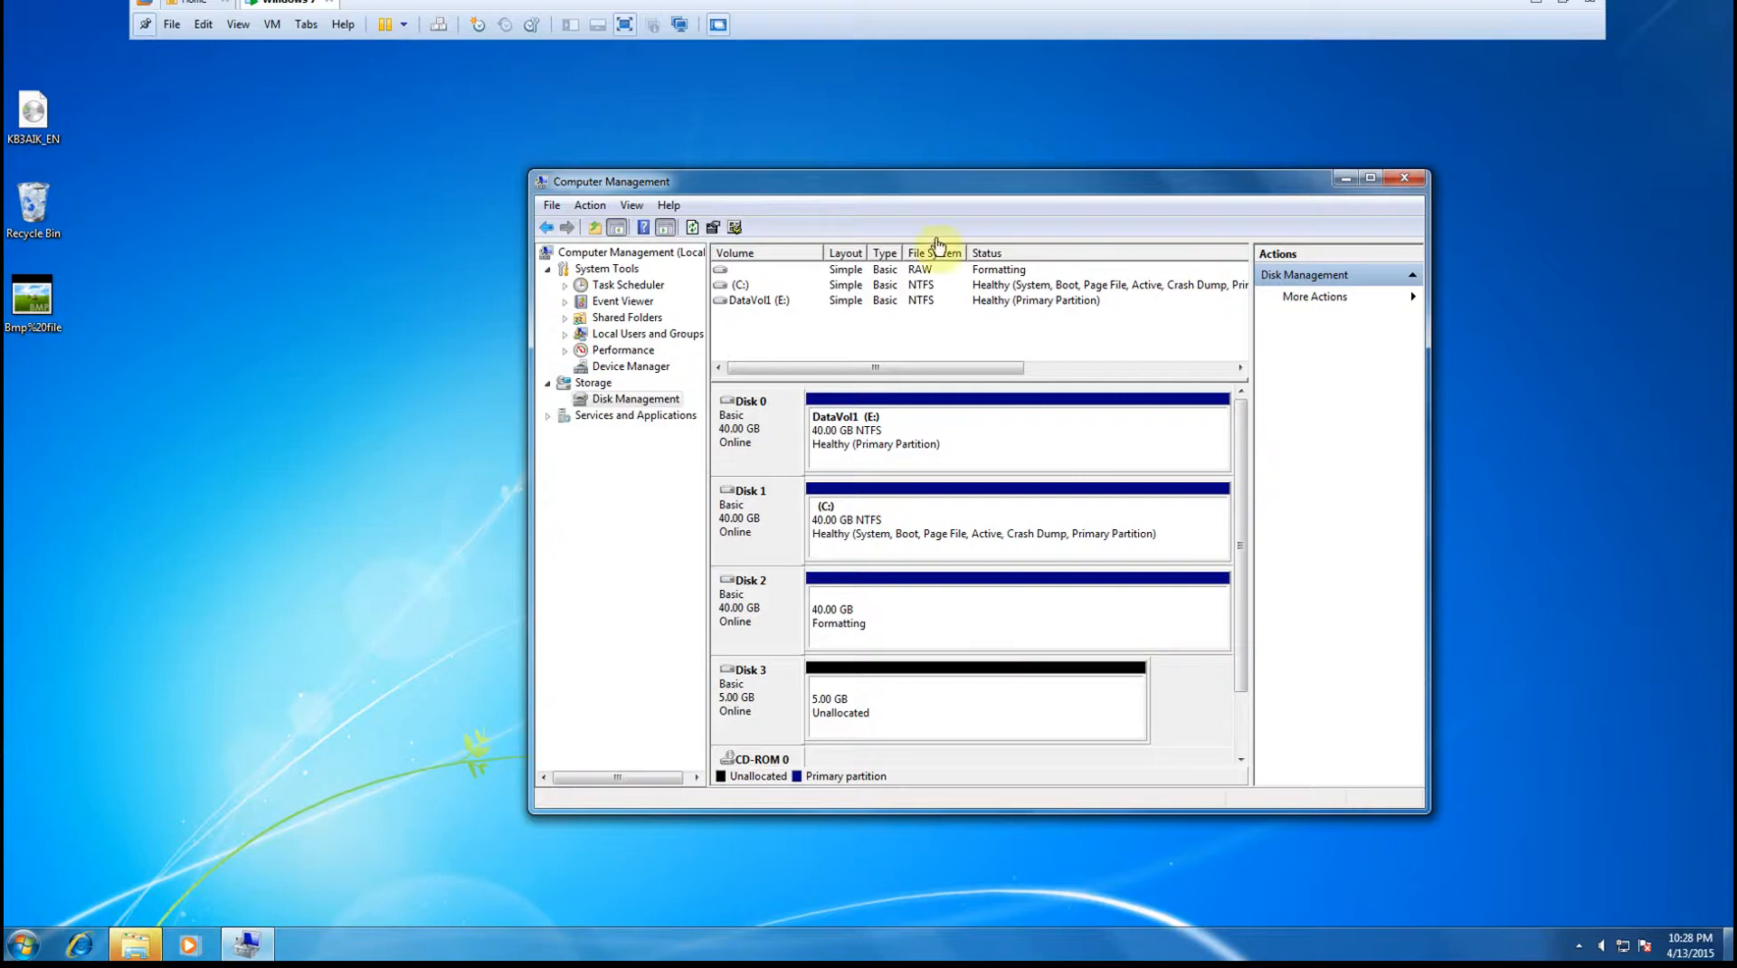
Set up a new simple volume on Disk 3's unallocated space with a size of 5117 MB and drive letter G.
{"action": "left_click", "coordinate": [890, 706]}
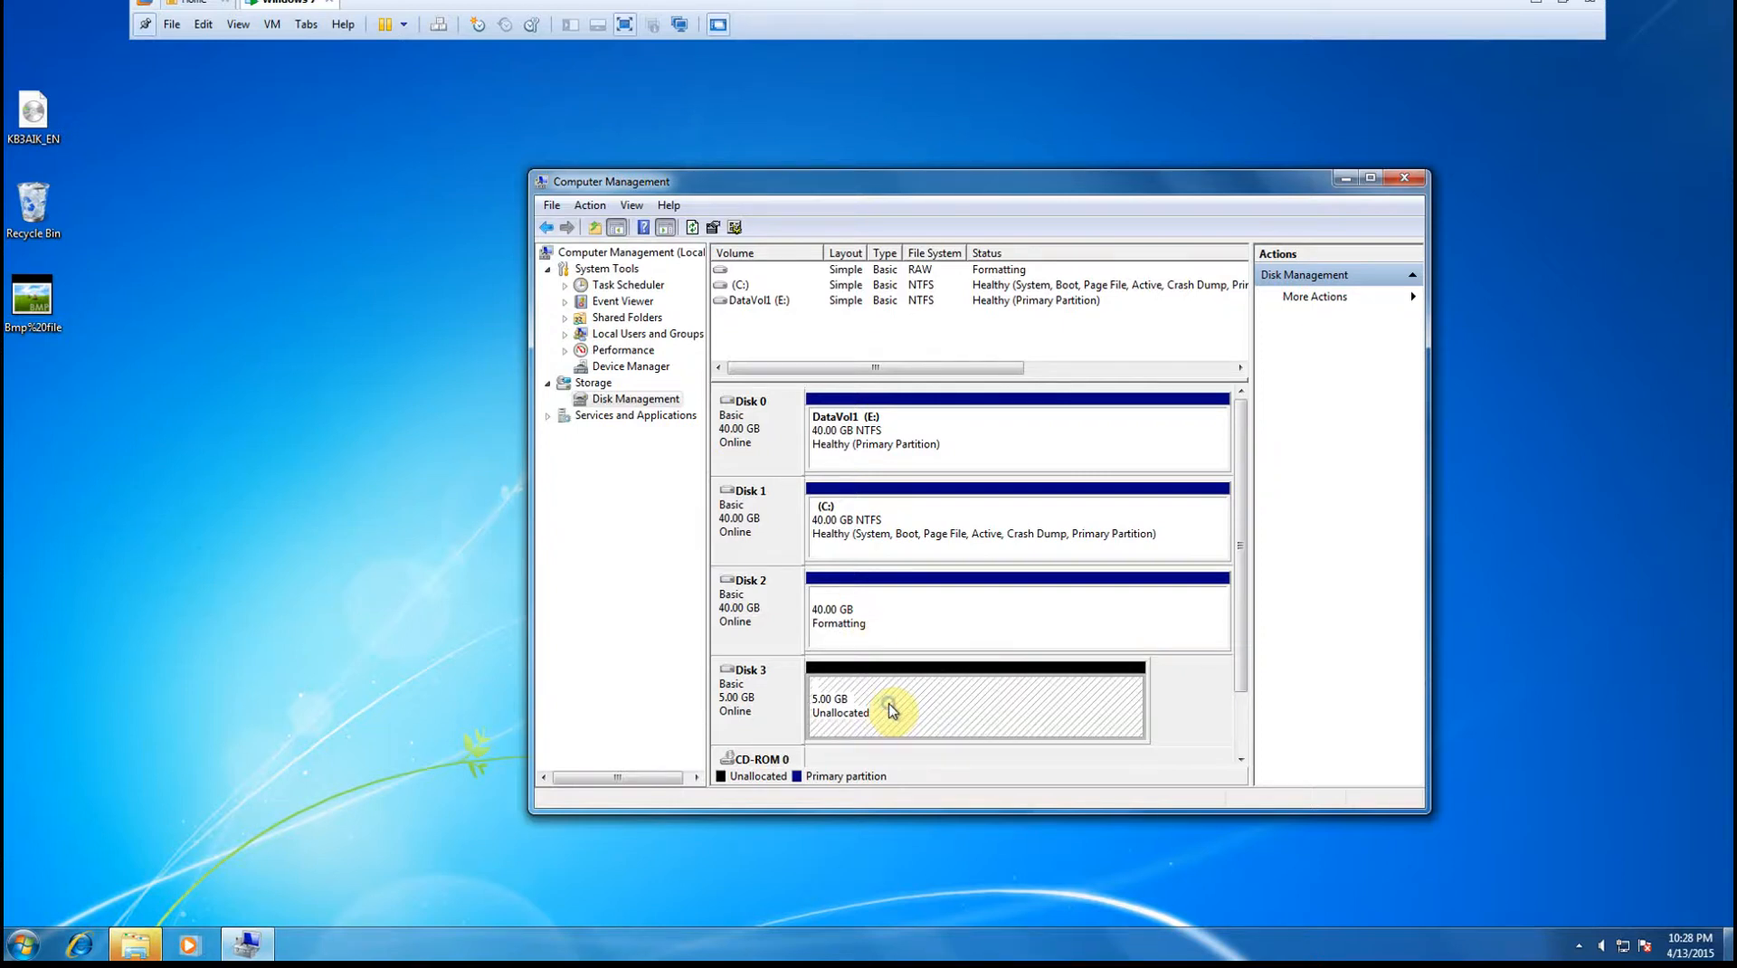
{"action": "right_click", "coordinate": [890, 706]}
{"action": "left_click", "coordinate": [943, 721]}
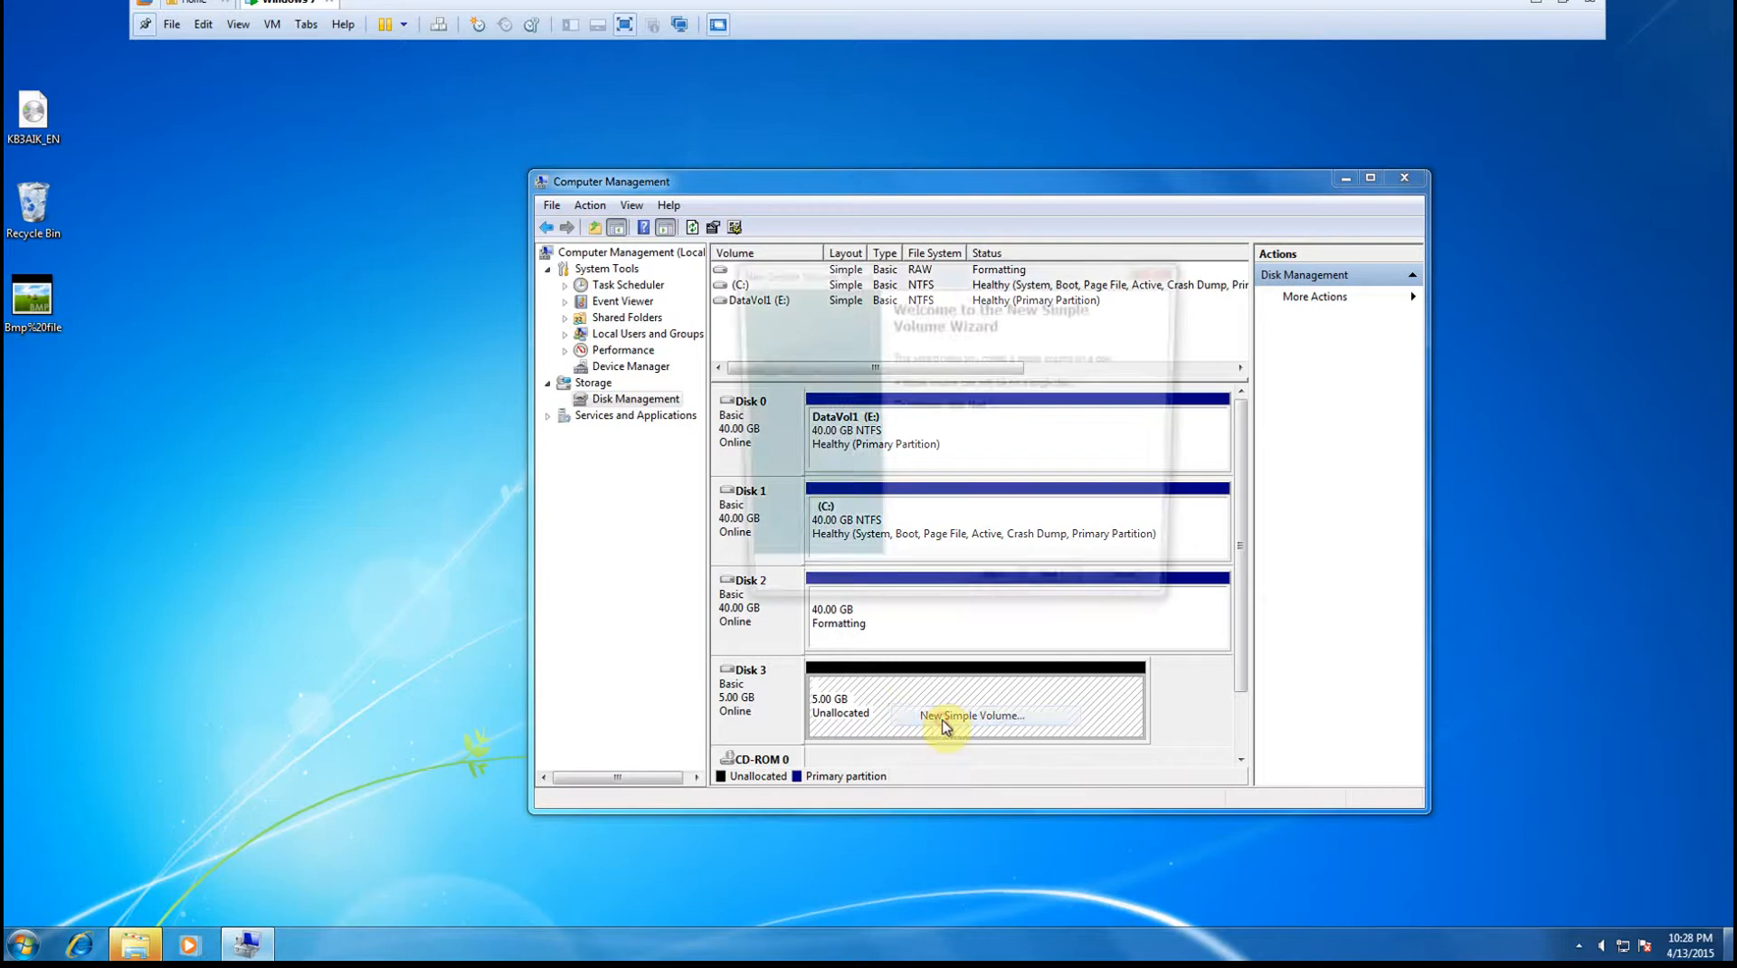
{"action": "left_click", "coordinate": [1061, 595]}
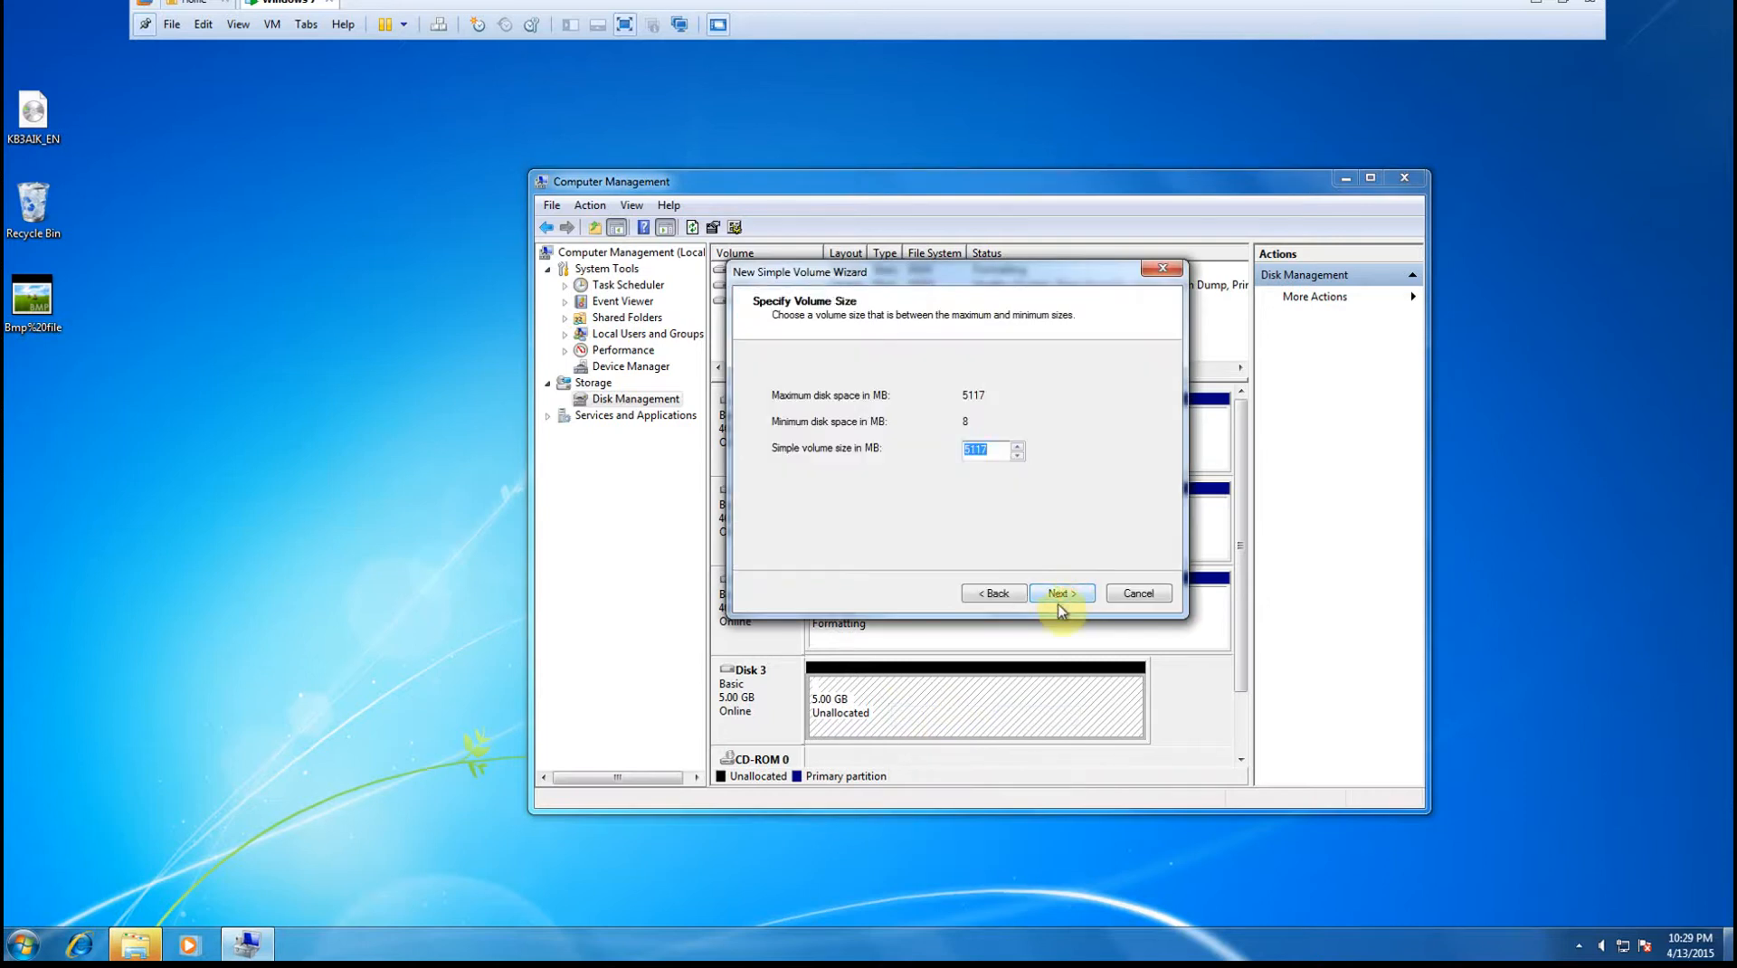
{"action": "left_click", "coordinate": [1065, 598]}
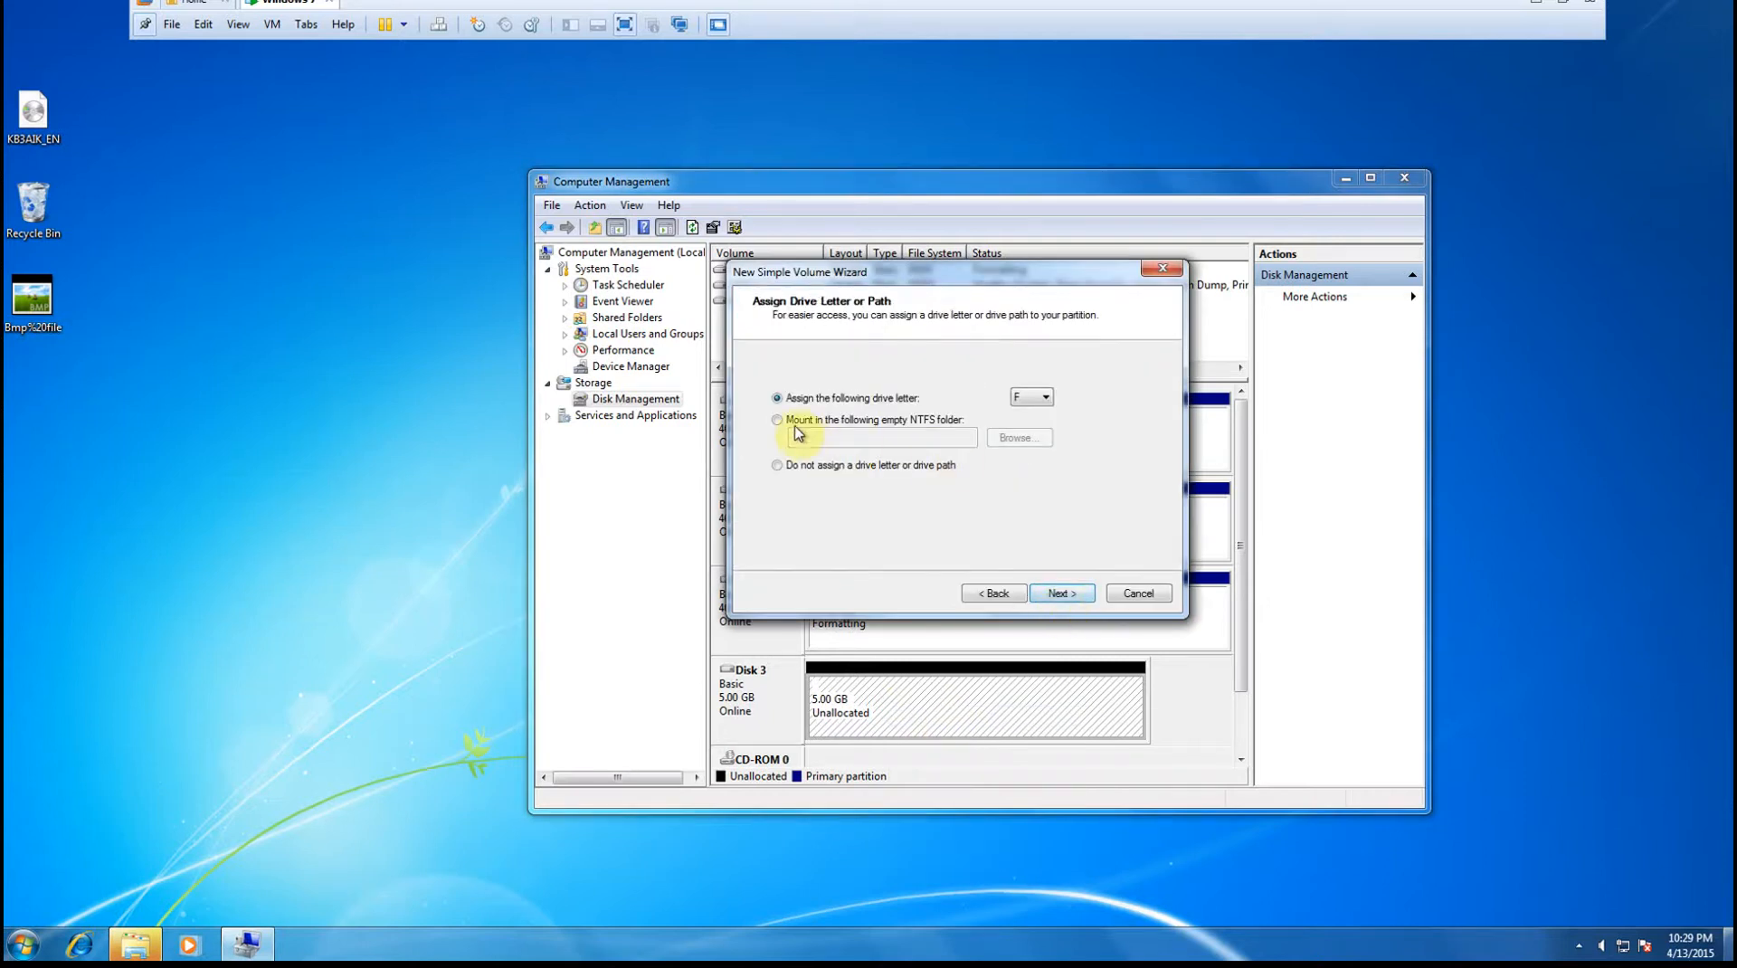
{"action": "left_click", "coordinate": [1047, 399]}
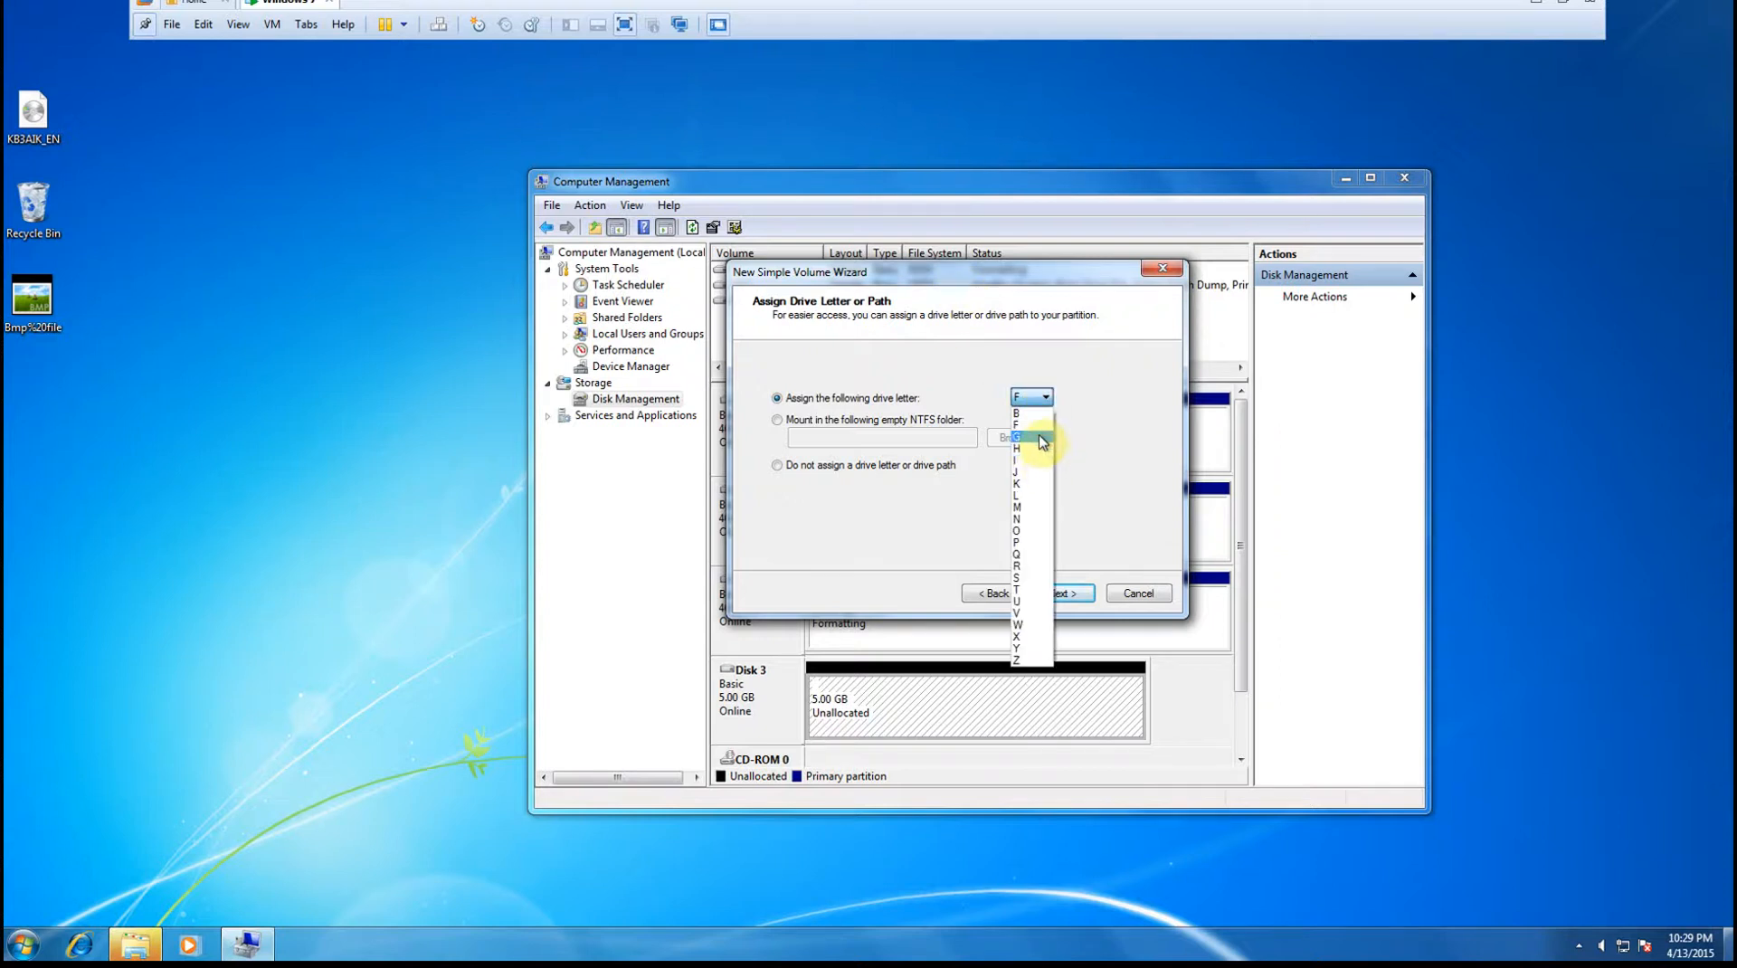
{"action": "left_click", "coordinate": [1041, 439]}
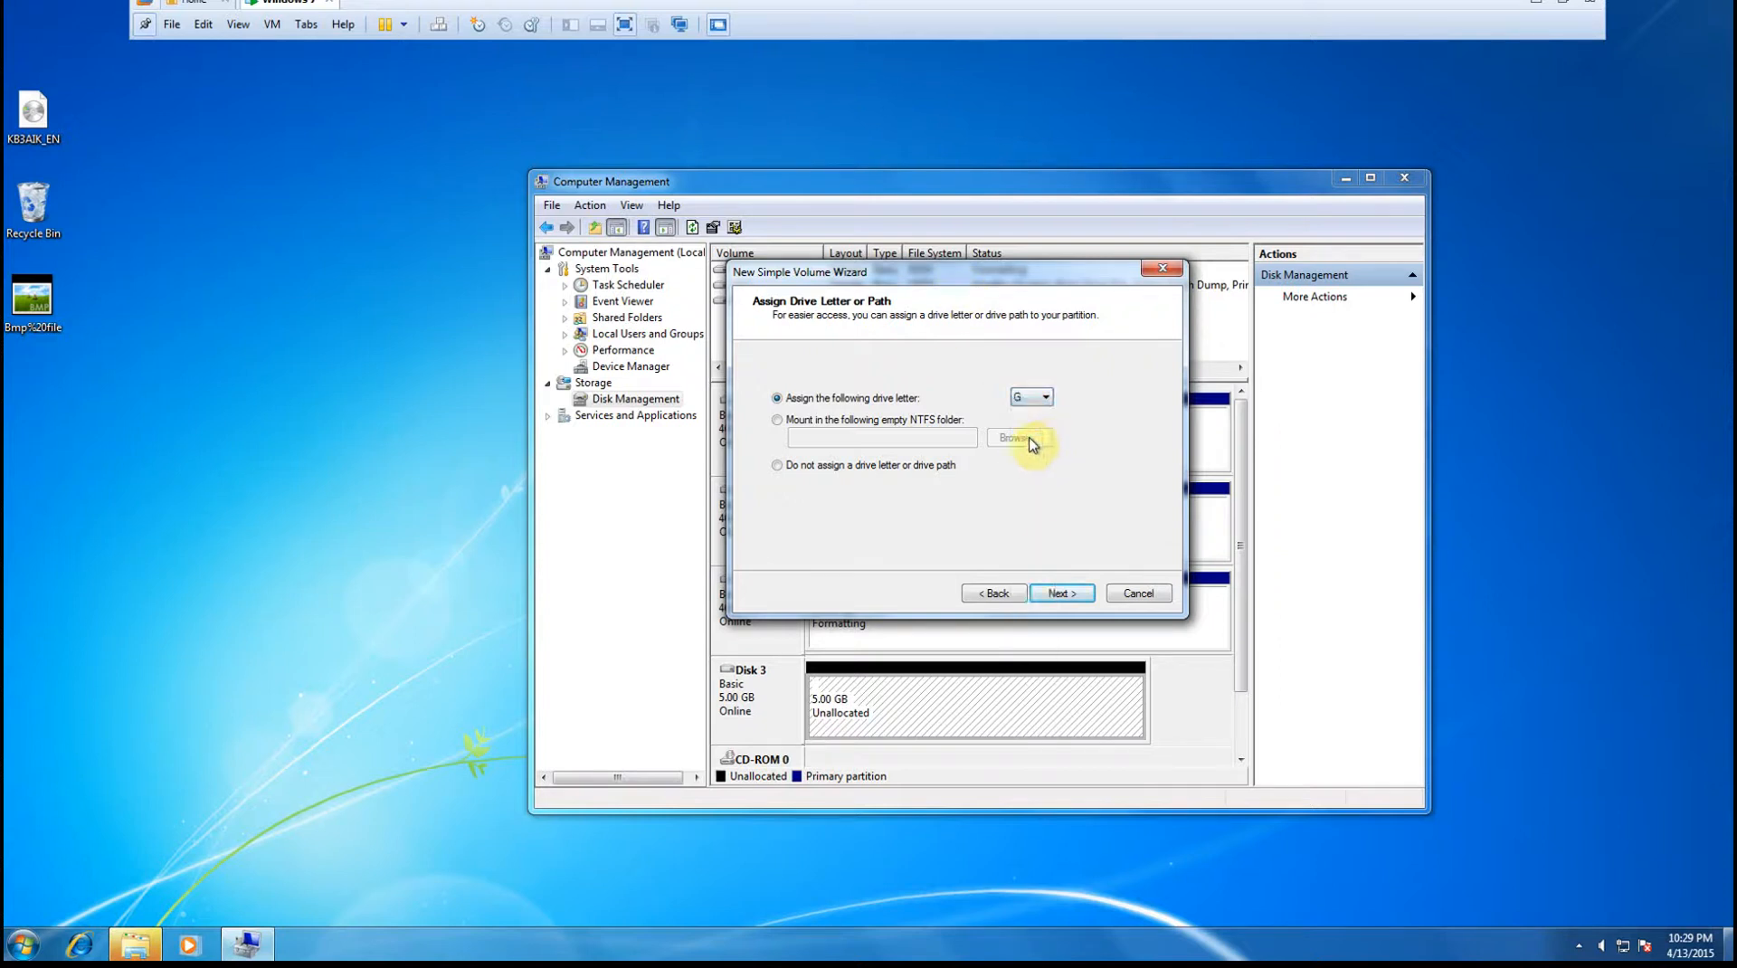
{"action": "left_click", "coordinate": [1064, 593]}
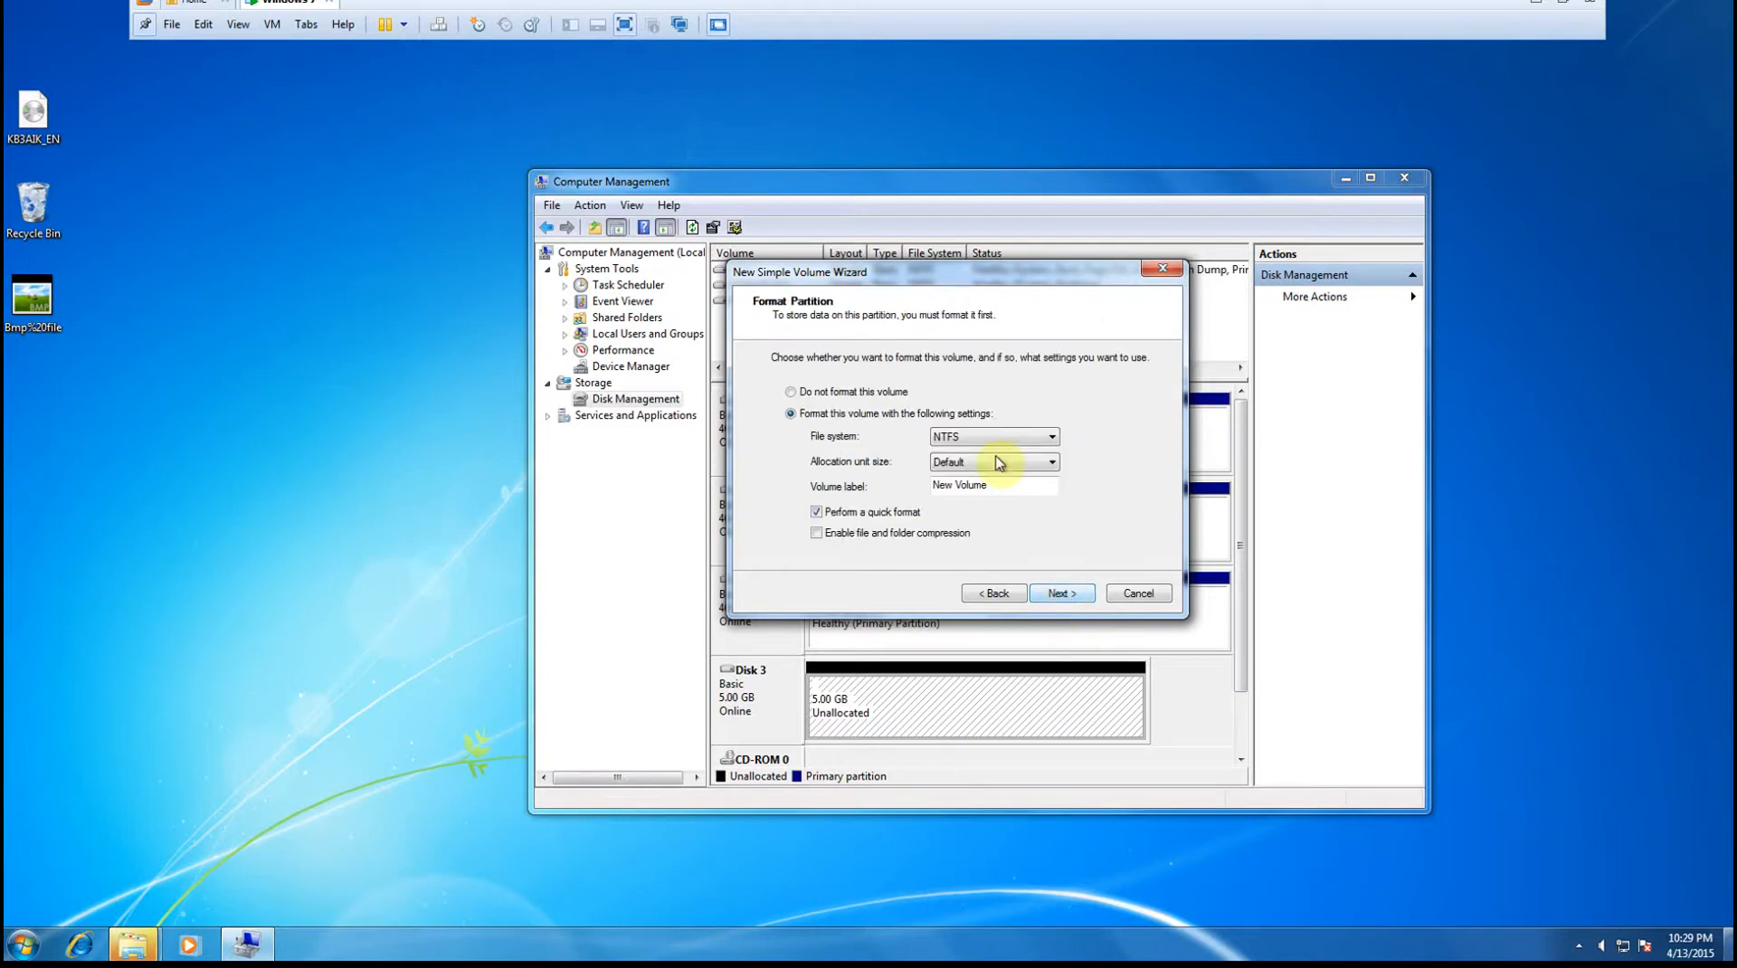
Label the Disk 3 volume DATAVOL3, create it with a quick FAT32 format and default allocation unit size, and select DataVol1 in the volume list.
{"action": "left_click", "coordinate": [1050, 437]}
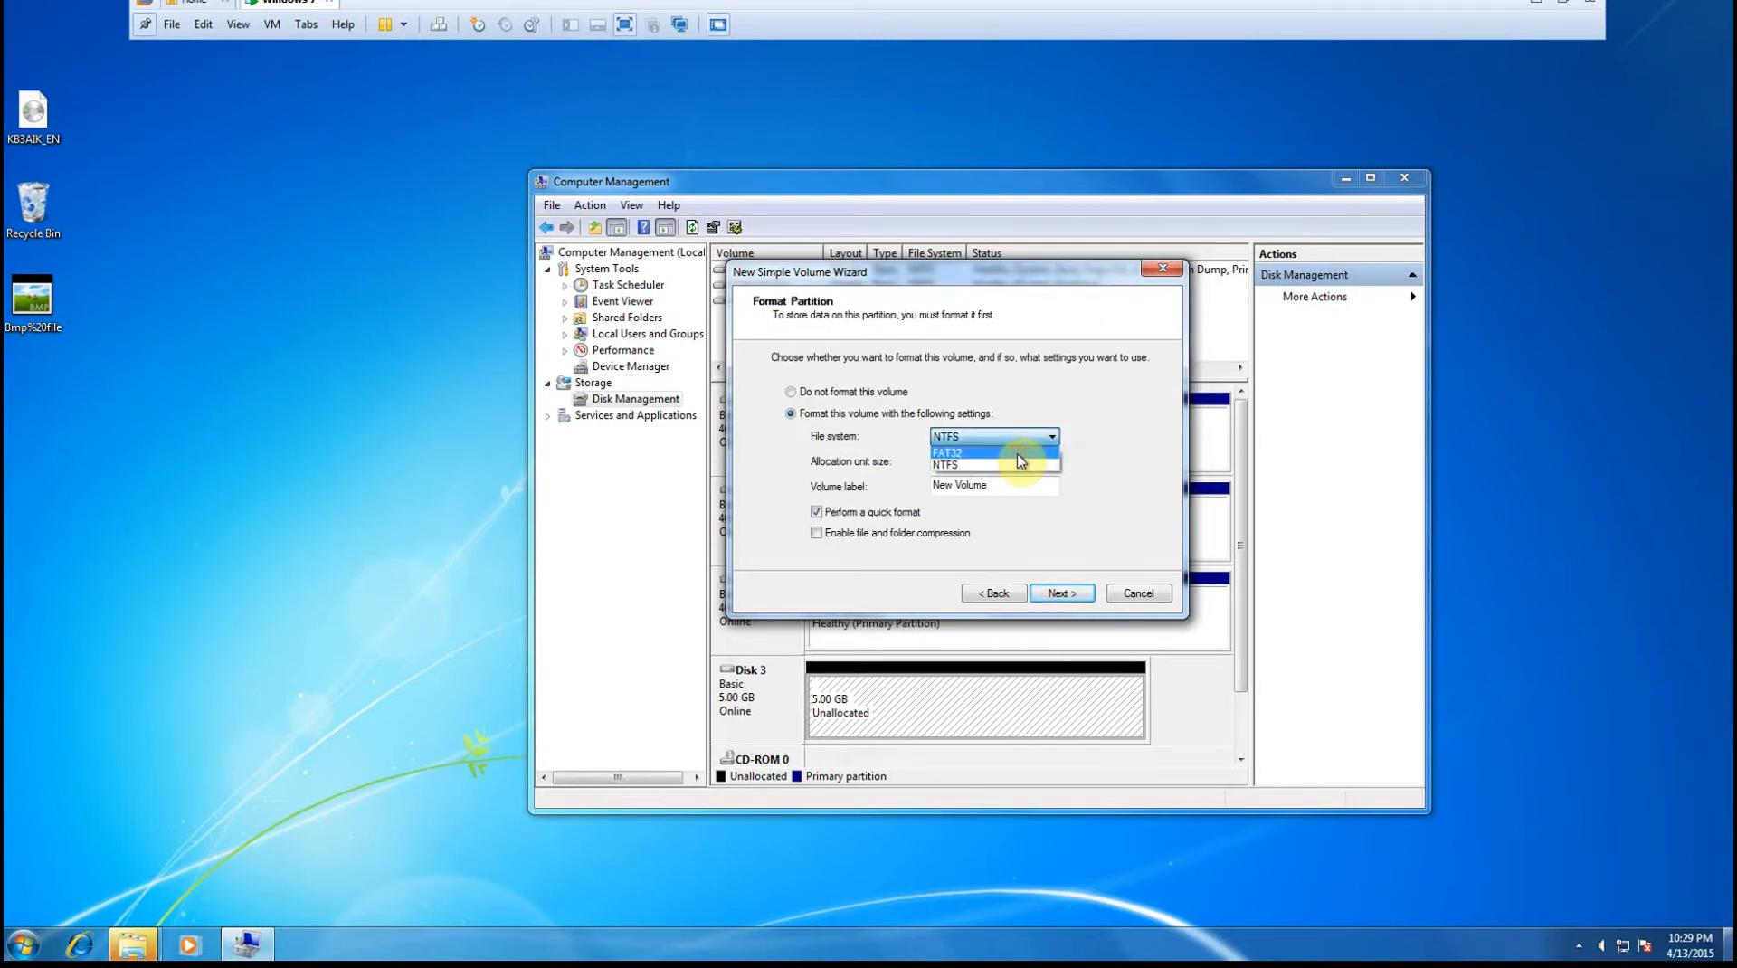
{"action": "left_click", "coordinate": [1017, 453]}
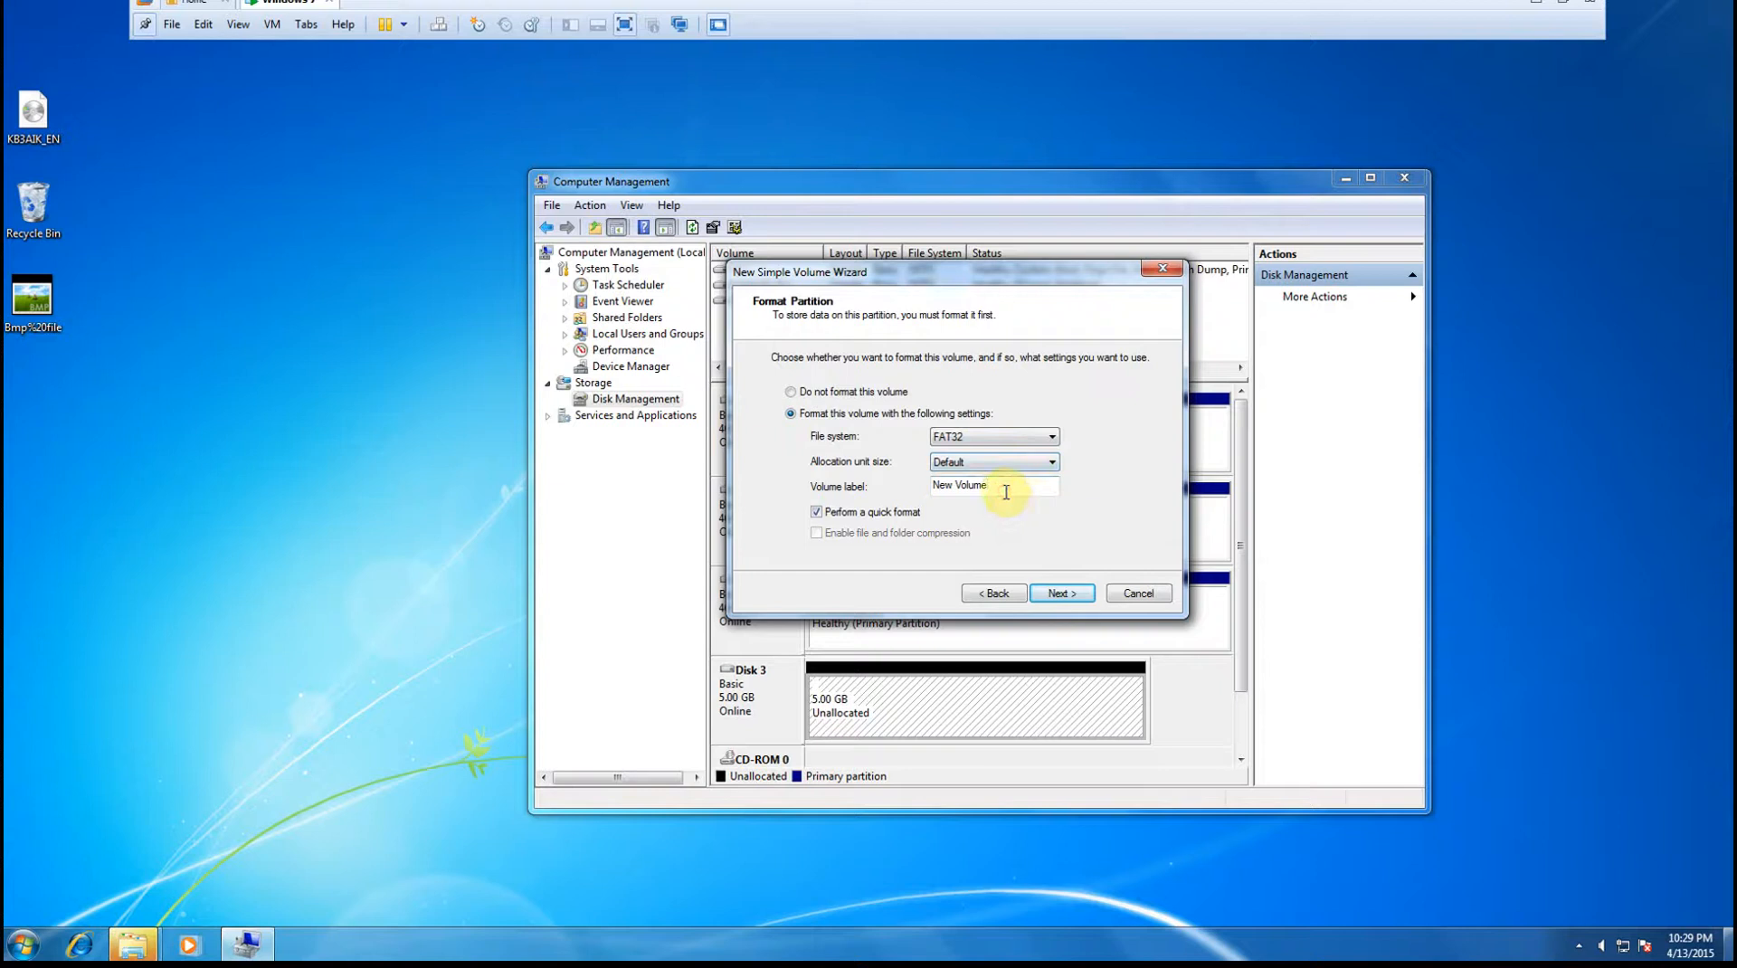
{"action": "left_click", "coordinate": [1006, 492]}
{"action": "key", "text": "BackSpace"}
{"action": "key", "text": "BackSpace"}
{"action": "key", "text": "BackSpace"}
{"action": "key", "text": "BackSpace"}
{"action": "key", "text": "BackSpace"}
{"action": "key", "text": "BackSpace"}
{"action": "key", "text": "BackSpace"}
{"action": "key", "text": "BackSpace"}
{"action": "key", "text": "BackSpace"}
{"action": "key", "text": "BackSpace"}
{"action": "type", "text": "DATAVOL3"}
{"action": "left_click", "coordinate": [1062, 593]}
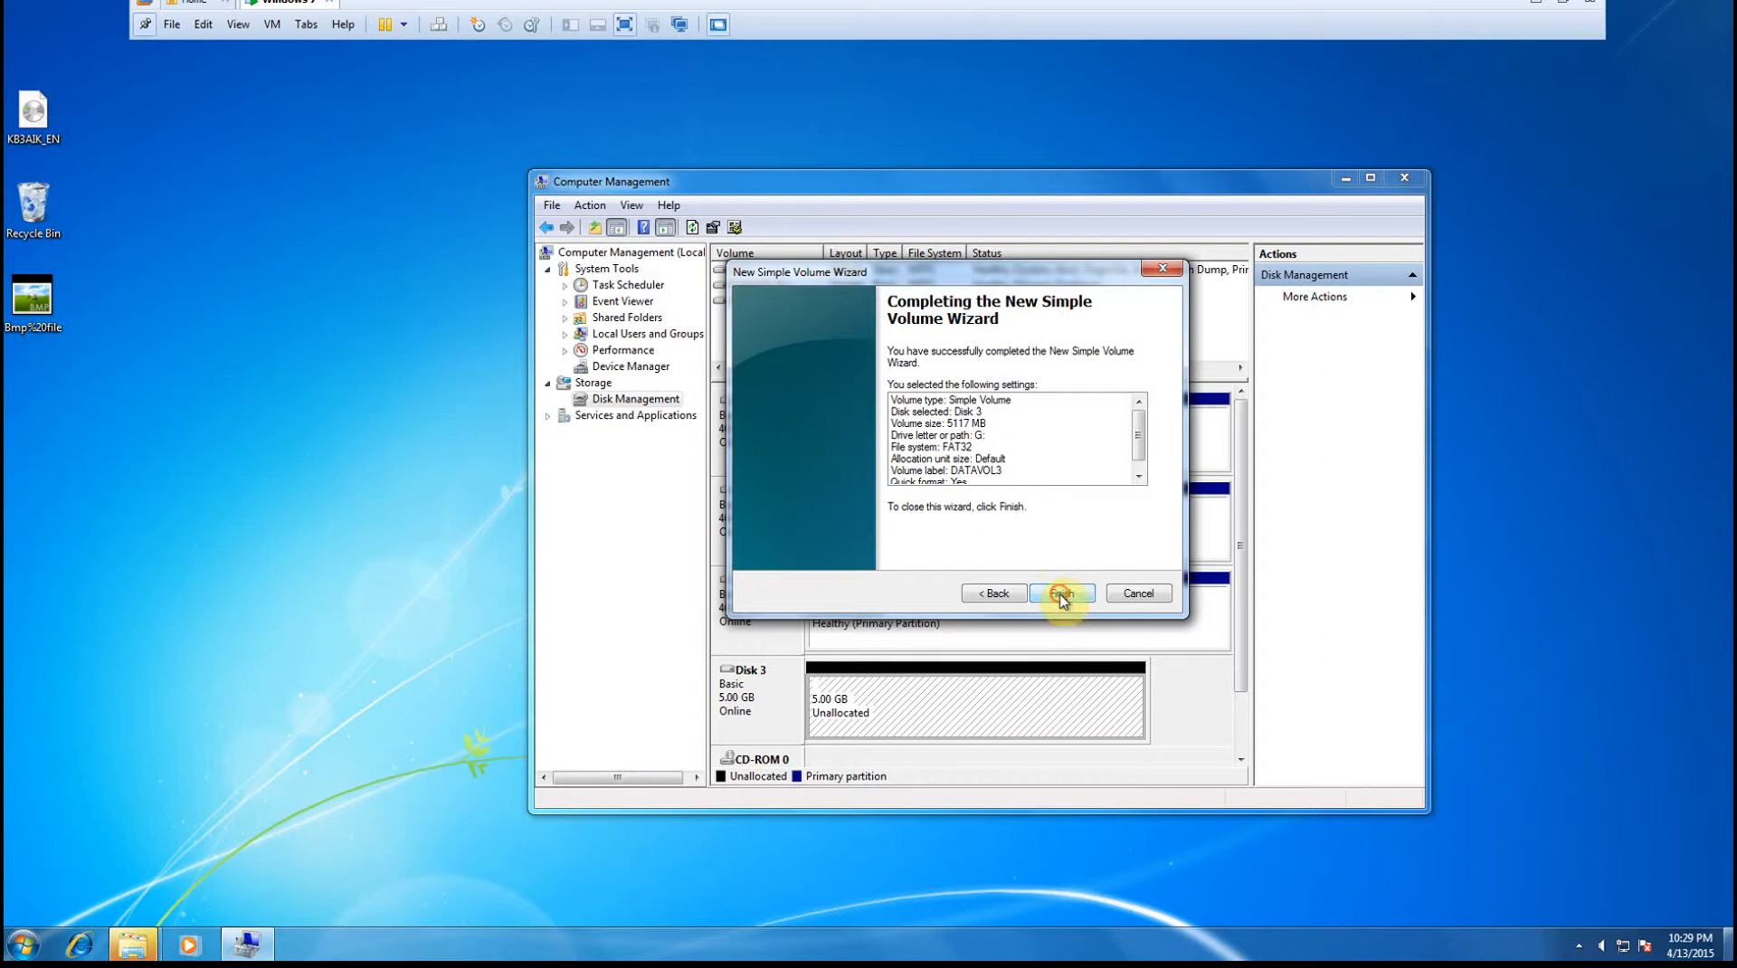
{"action": "left_click", "coordinate": [1060, 597]}
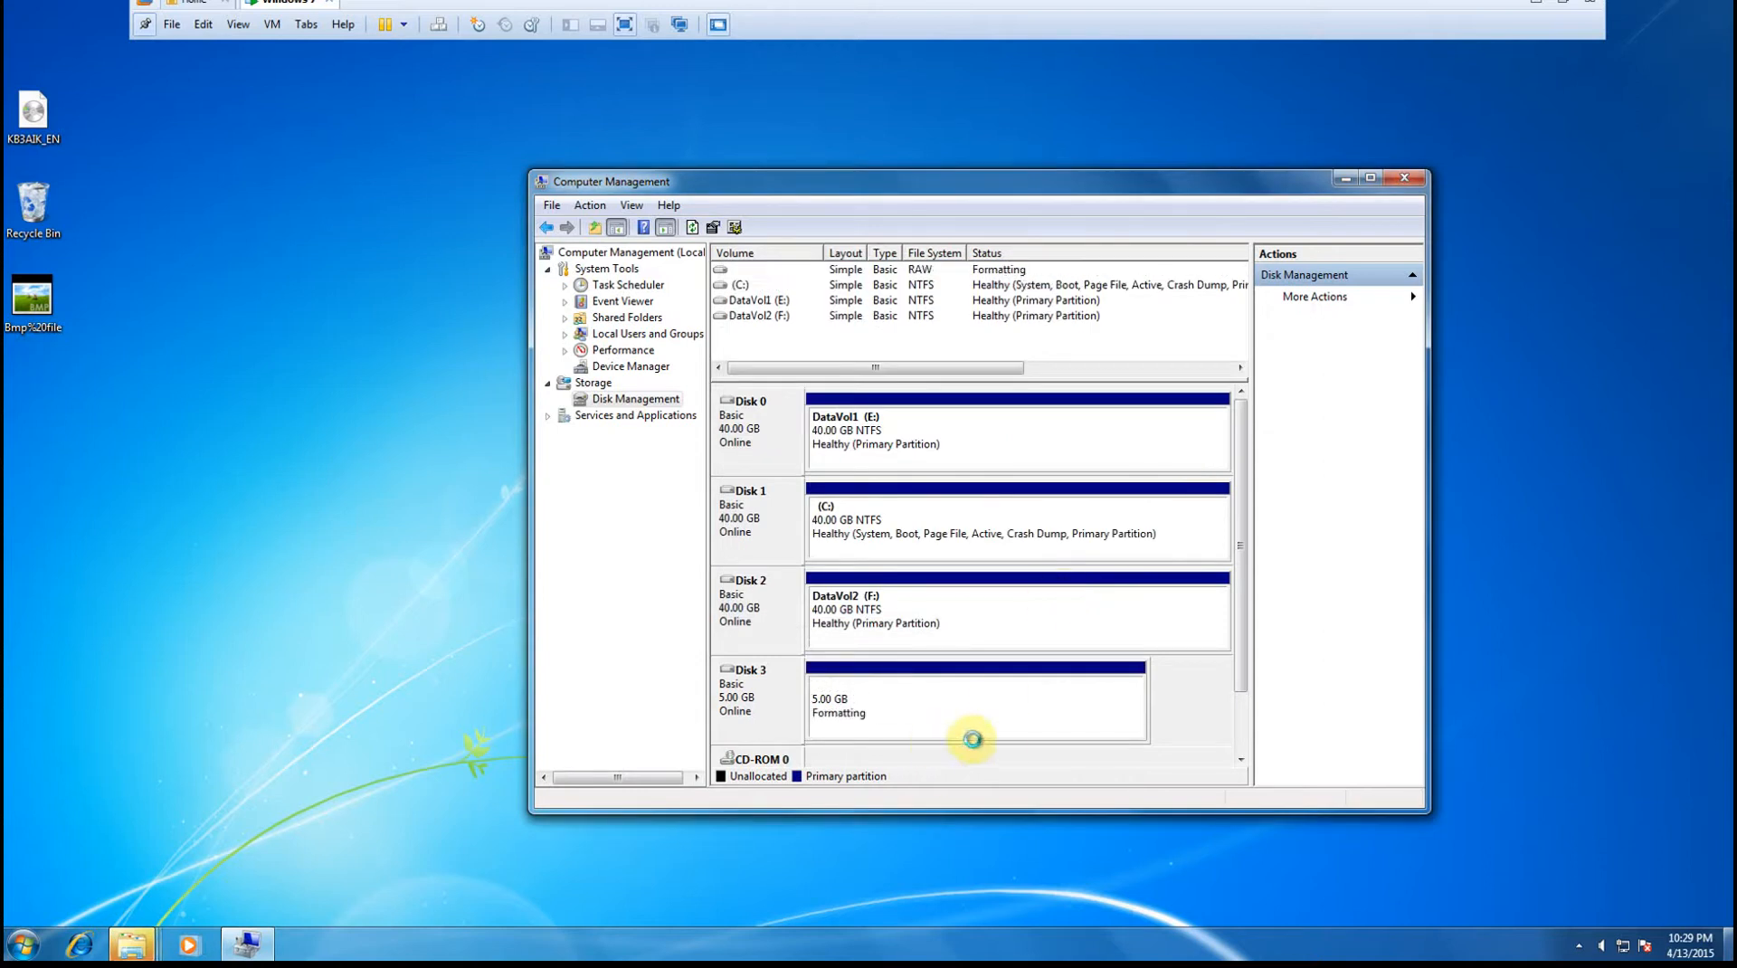
{"action": "left_click", "coordinate": [758, 284]}
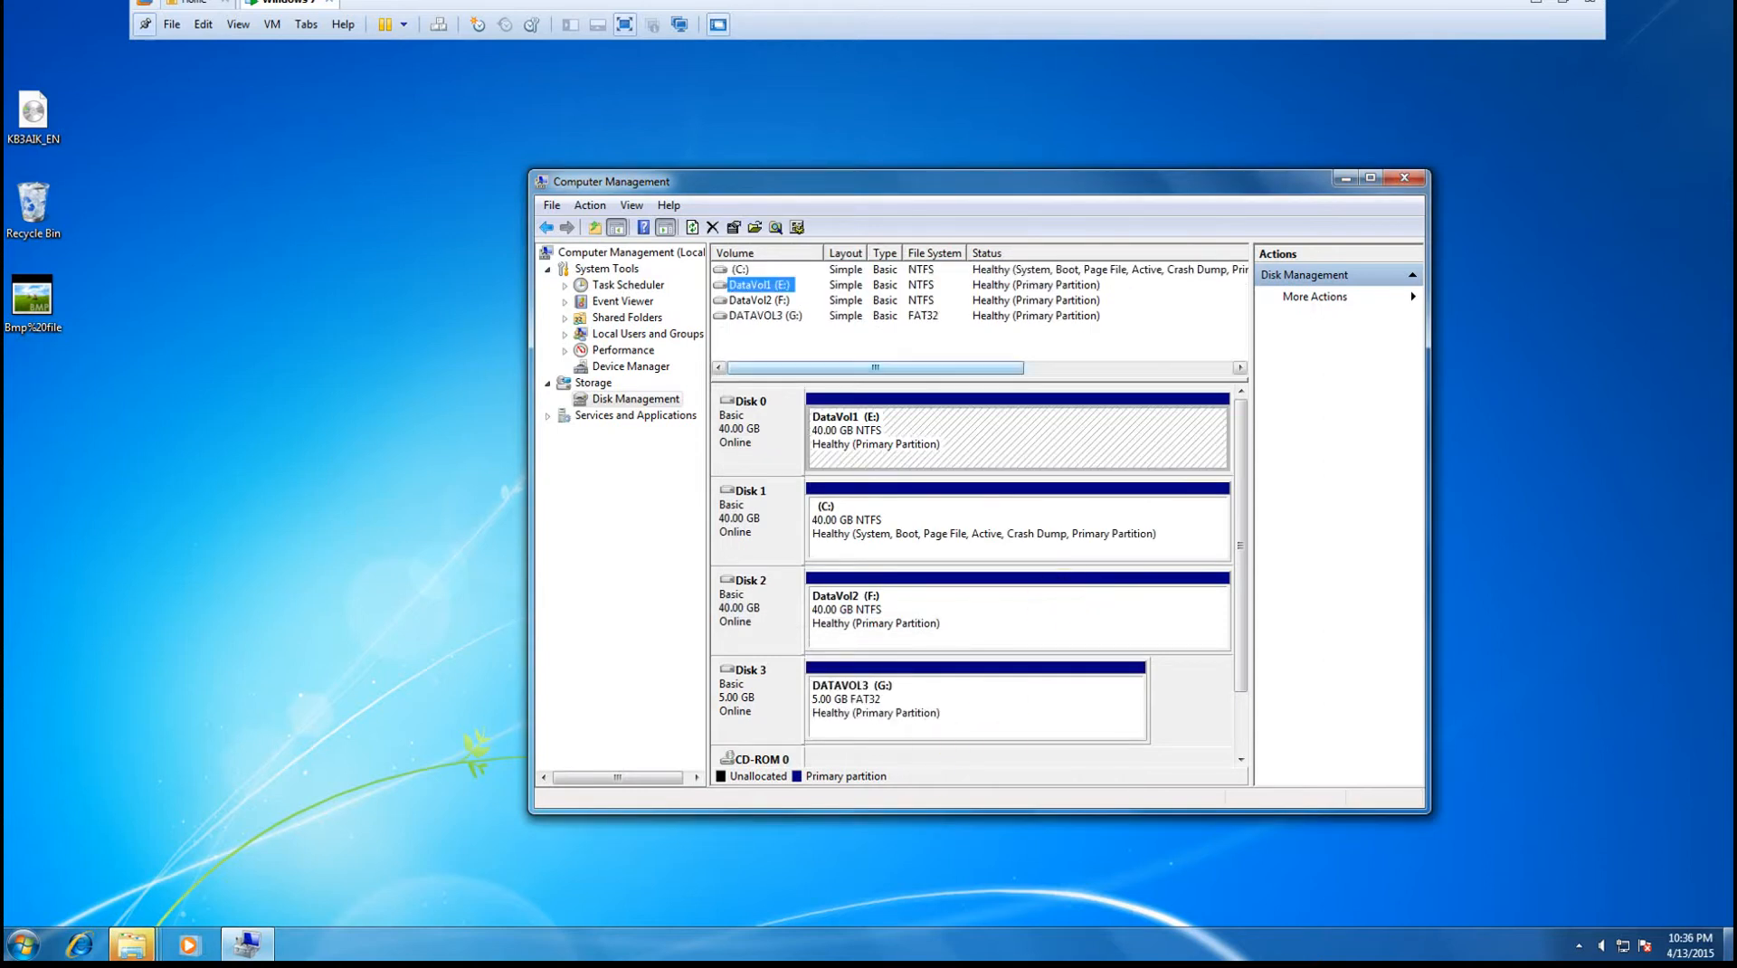